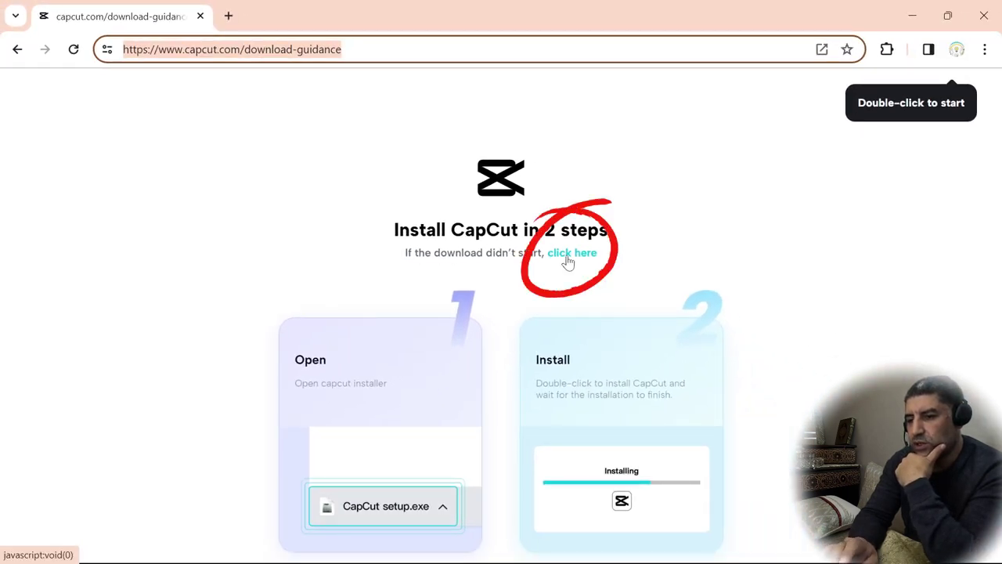
Download the CapCut installer into Downloads > CapCut Installer and confirm it shows Done.
click(568, 259)
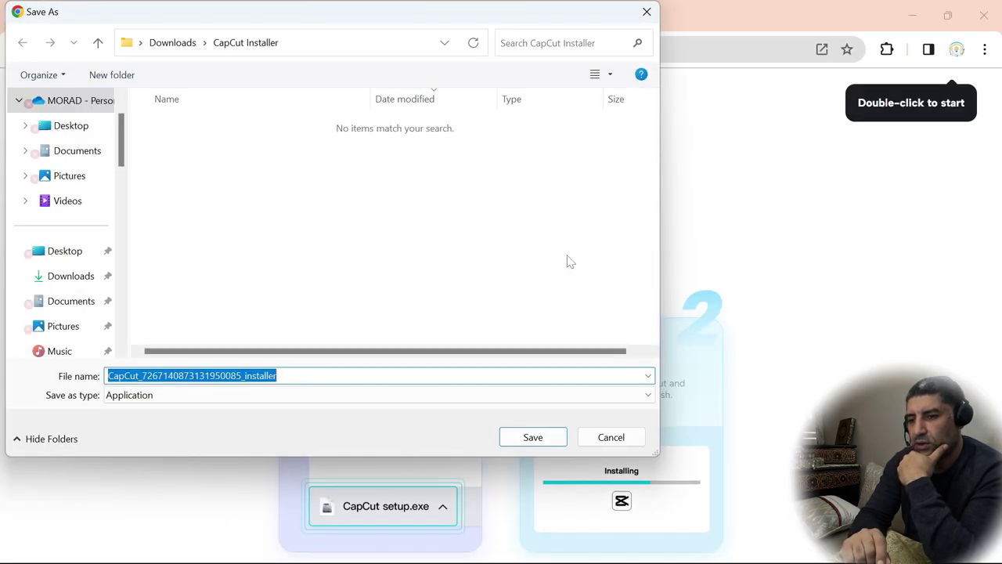
click(513, 441)
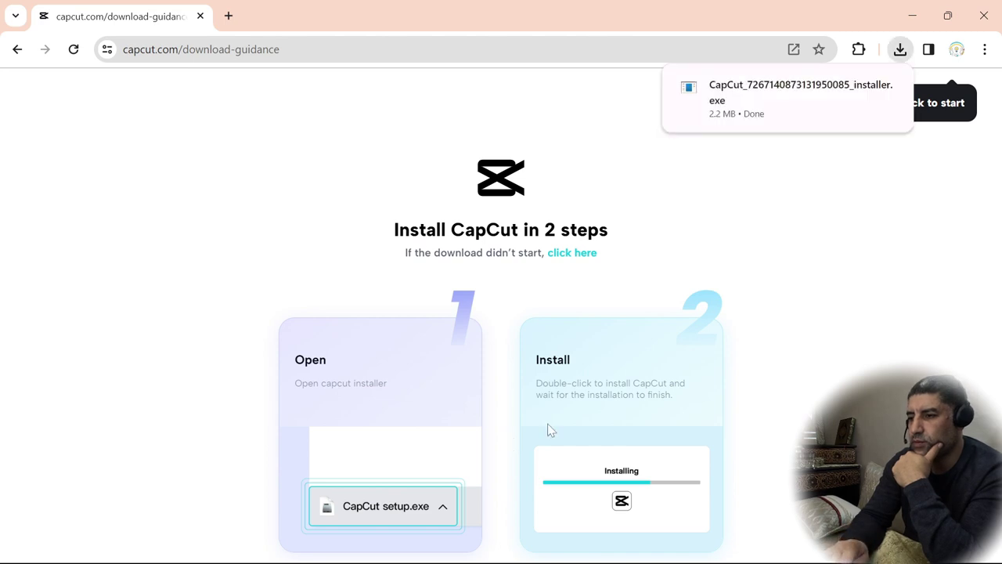
mouse_move(796, 95)
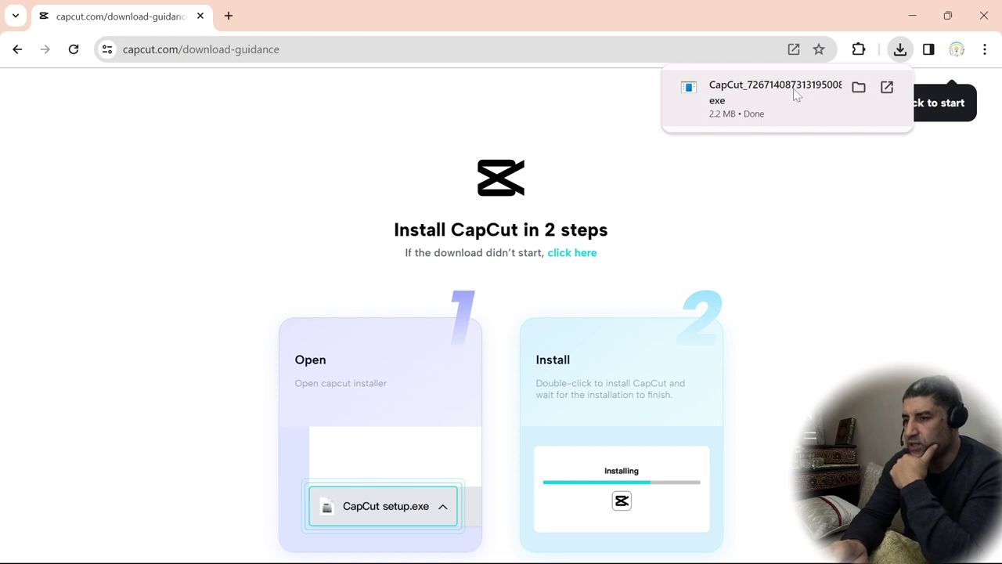
Run the downloaded CapCut installer and choose English as the interface language.
click(796, 96)
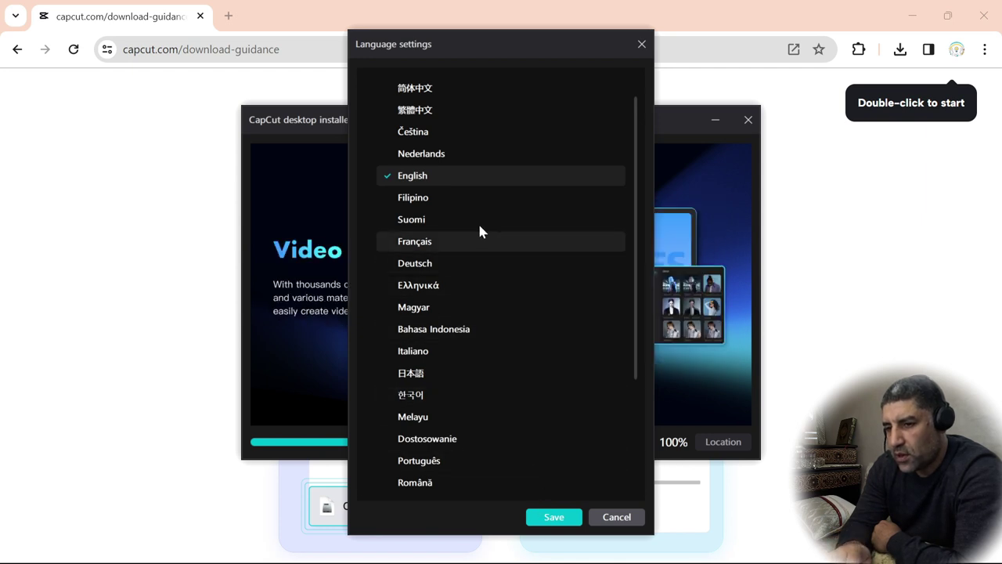
click(552, 517)
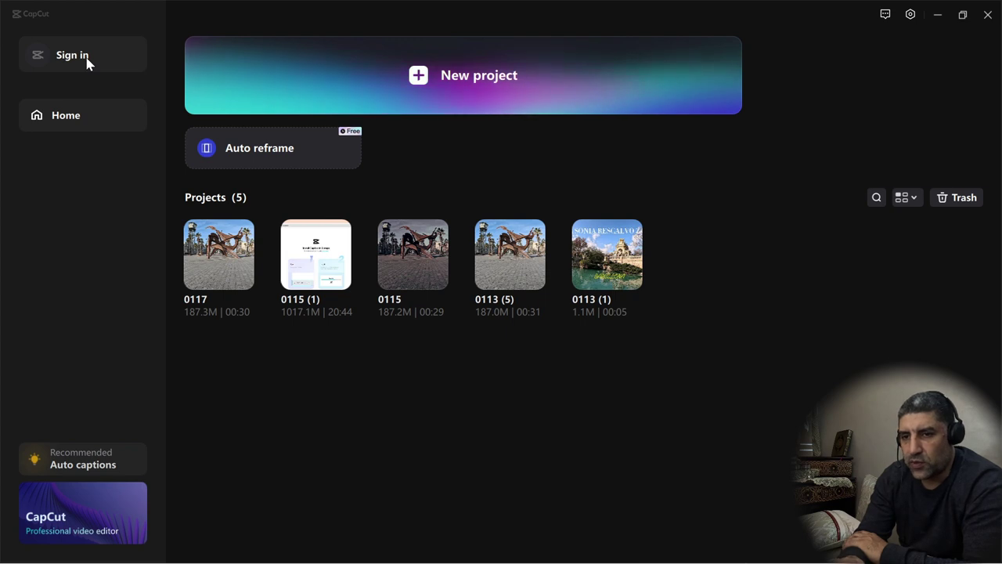
Sign in to CapCut with a Google account.
click(88, 61)
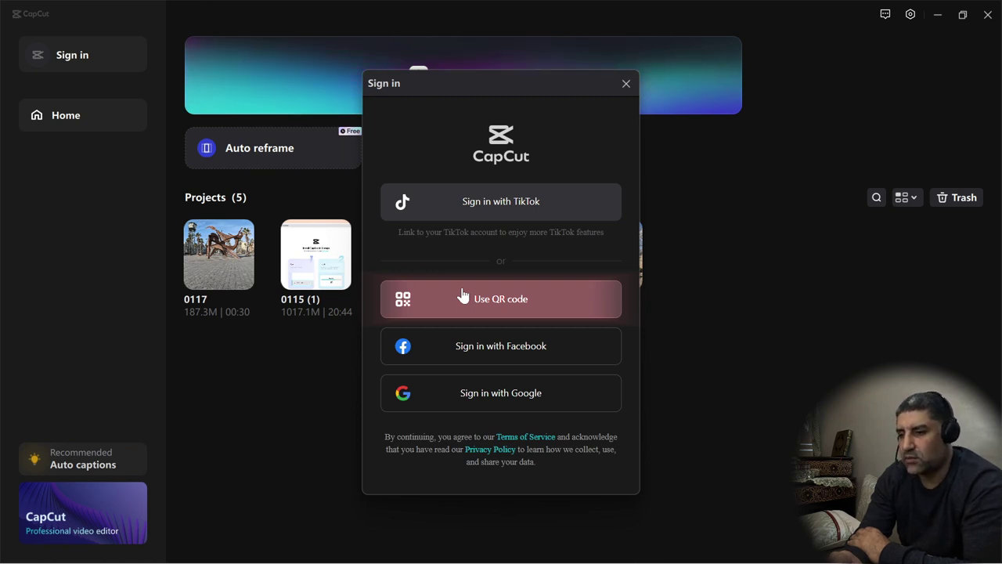
click(459, 403)
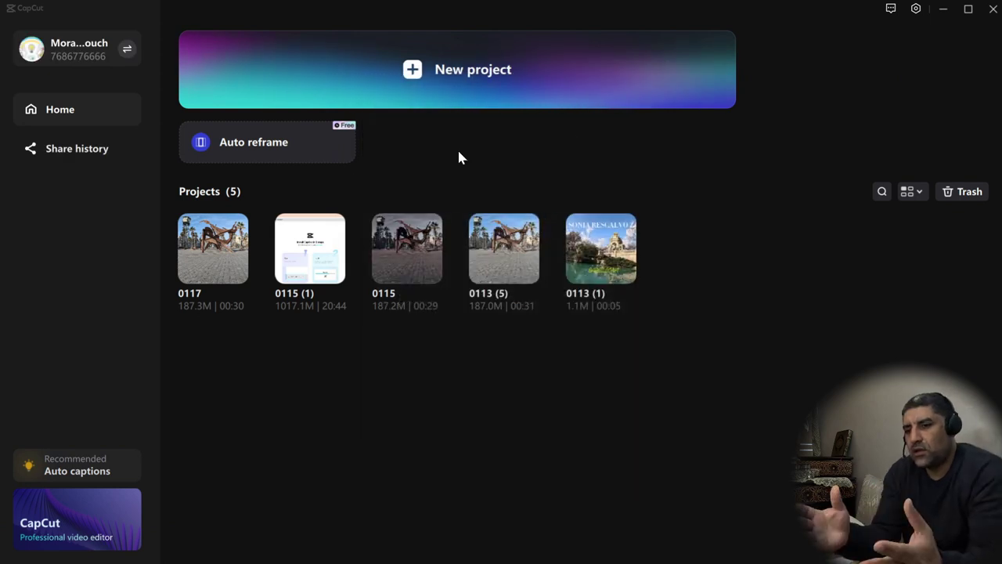
Create new project 0120 and import Video for test 1 and Video for test 2 from My Capcut videos.
click(462, 78)
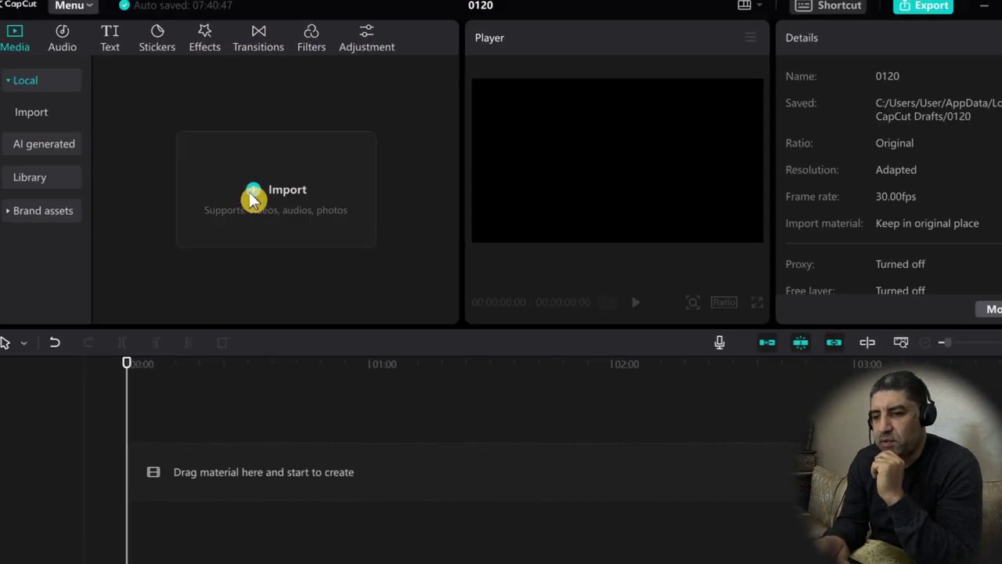
click(253, 199)
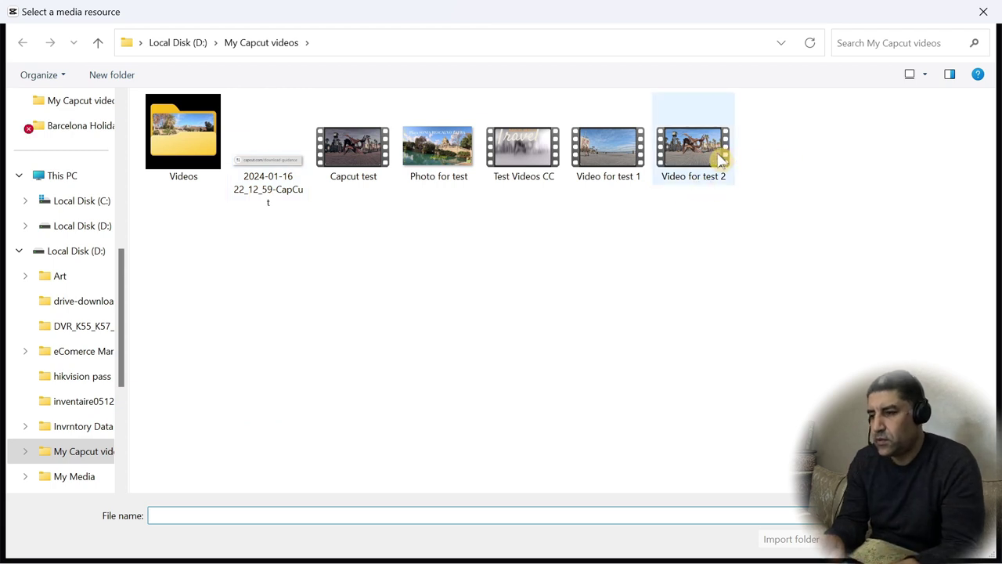
click(720, 153)
ctrl+click(592, 168)
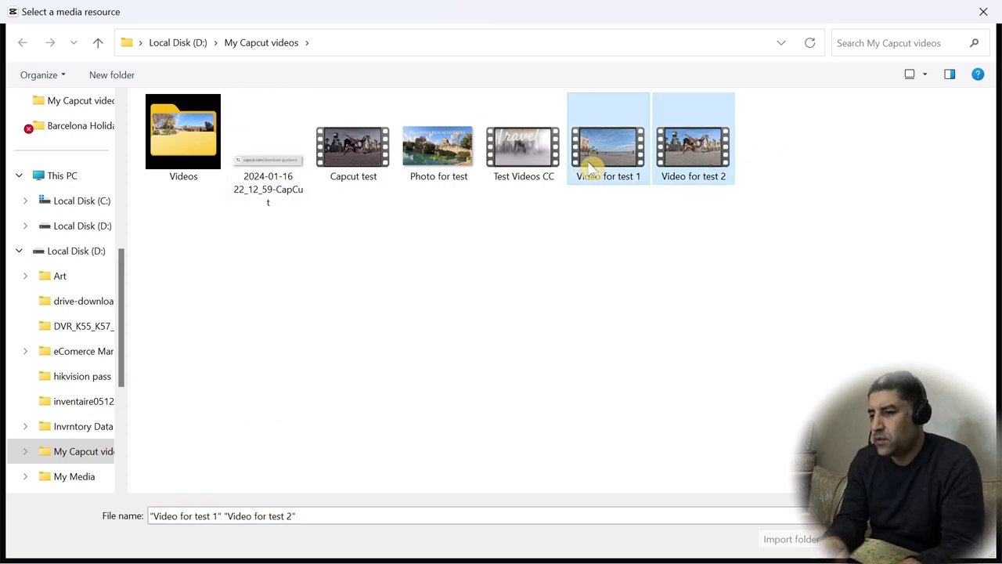
key(Return)
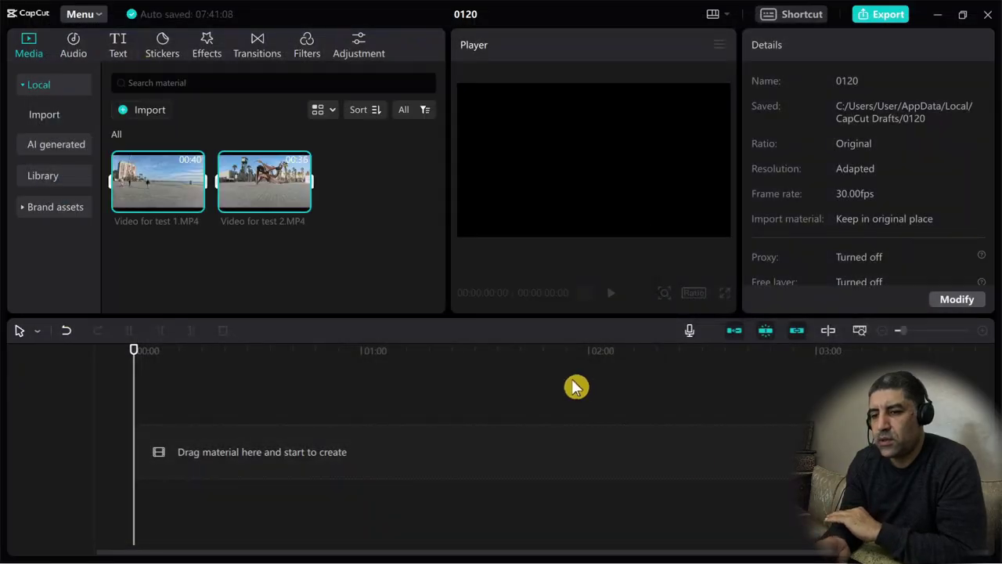
mouse_move(198, 209)
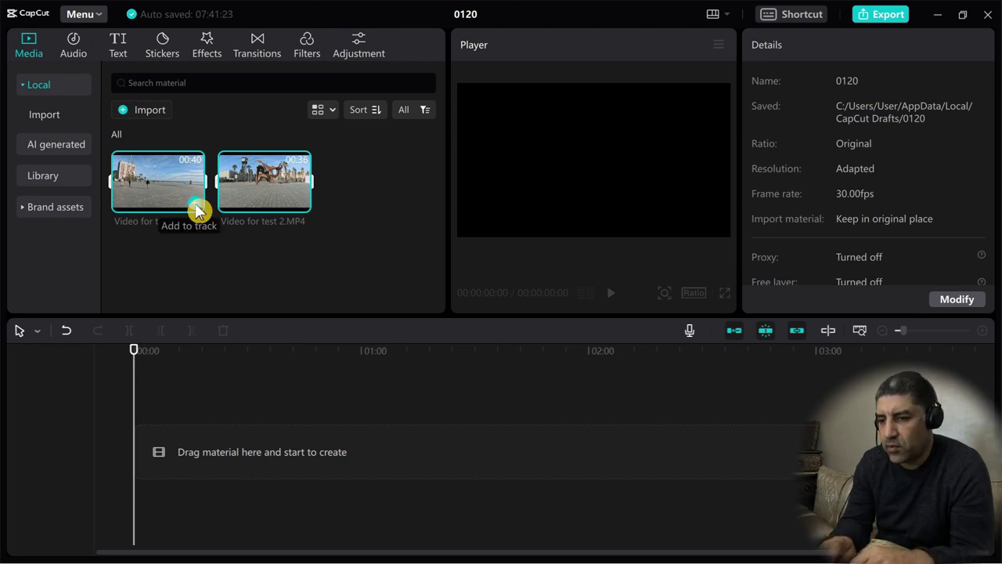
Add both imported clips to the timeline, deleting the extra copy of Video for test 2.
click(196, 209)
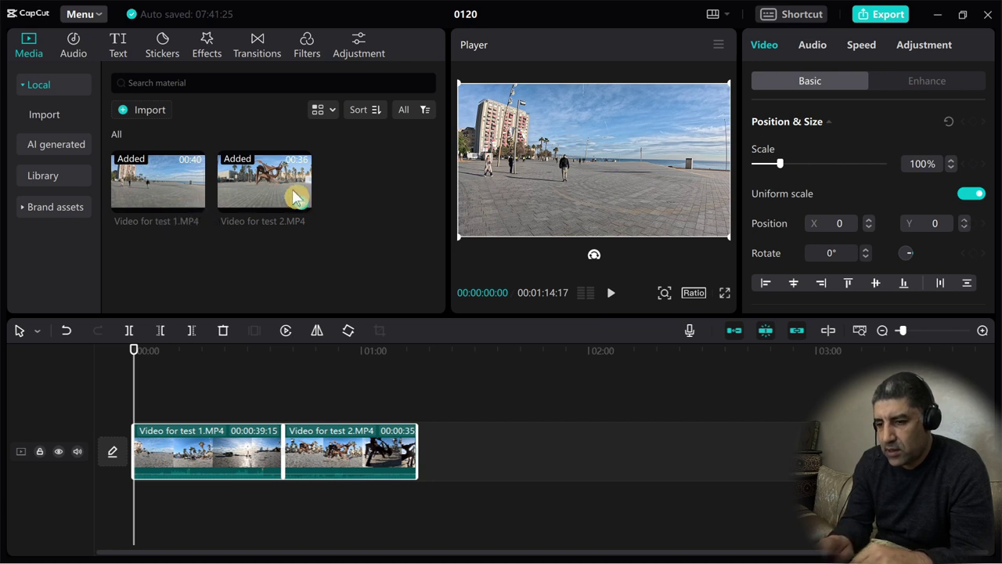
drag(296, 198, 442, 462)
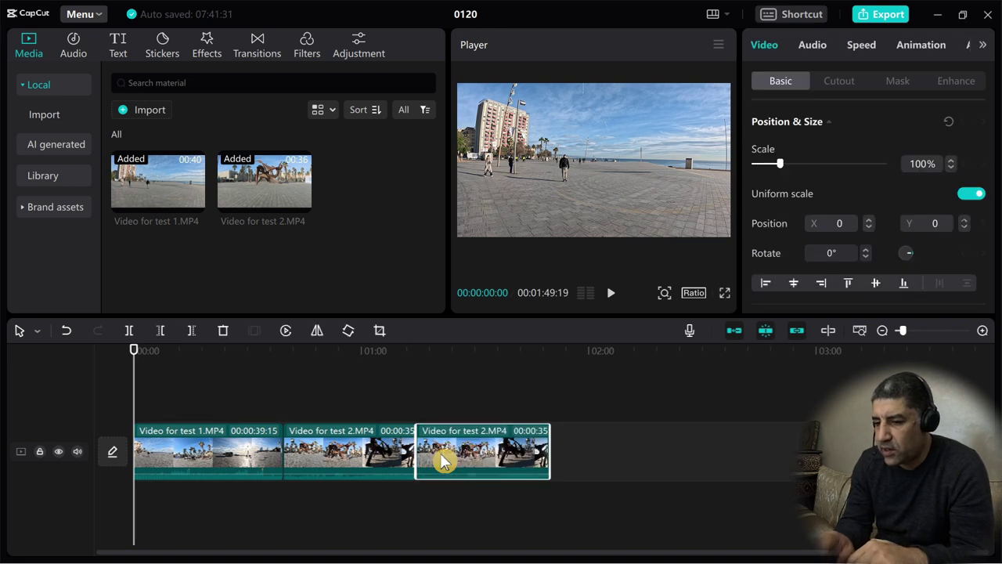
key(Delete)
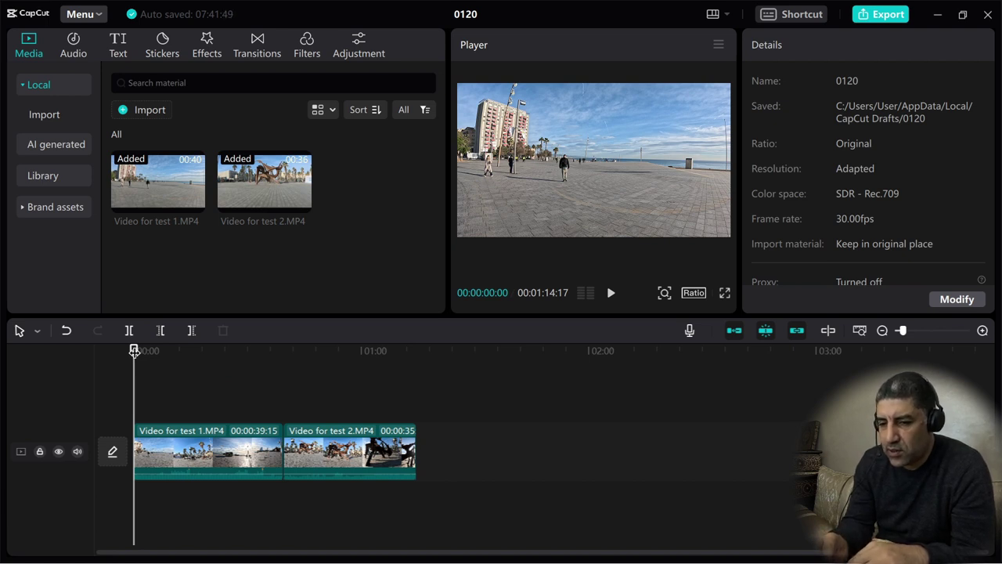
Split Video for test 1 at 00:19:15, trim the tail end, and delete the opening piece.
drag(134, 352, 199, 352)
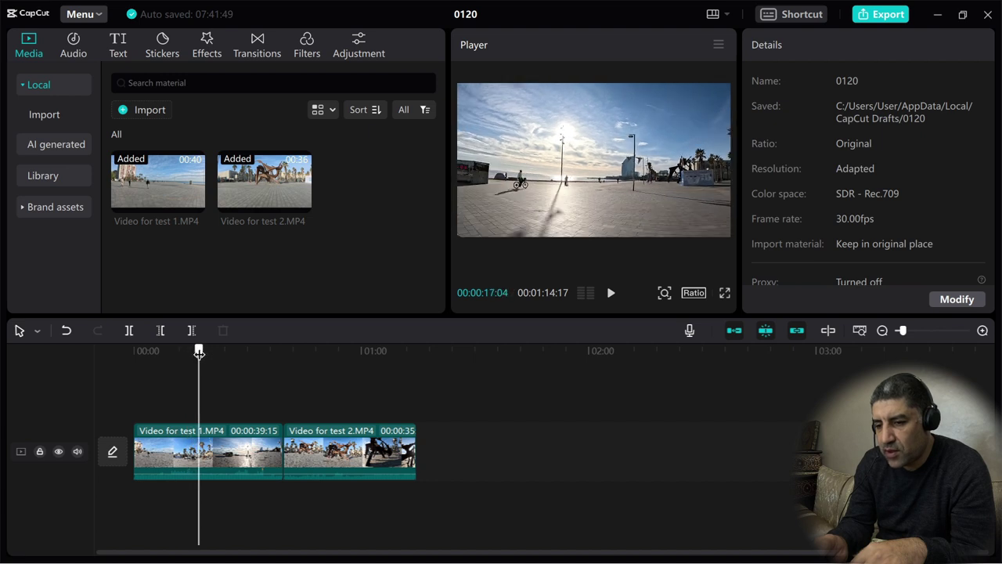
click(130, 333)
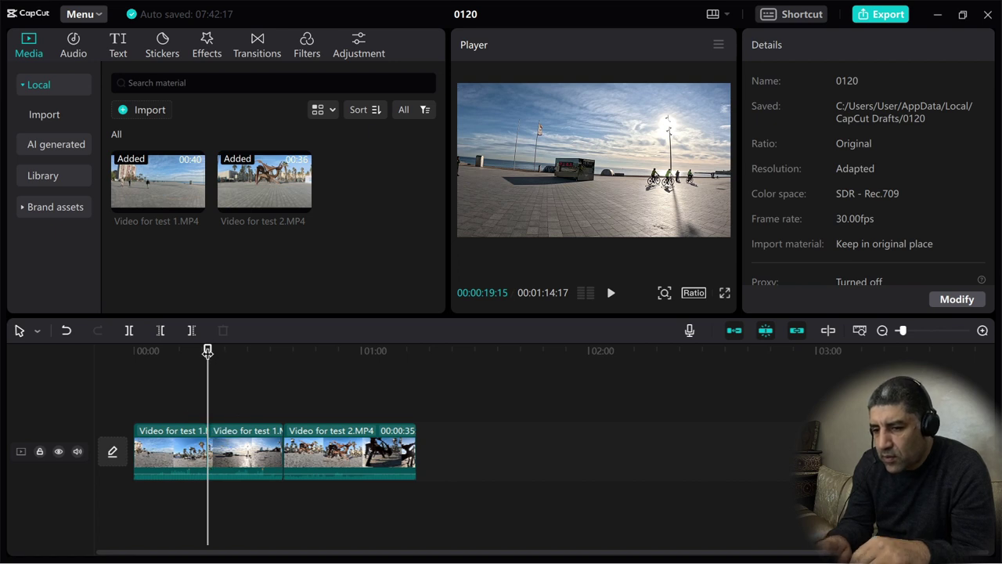
drag(208, 352, 405, 389)
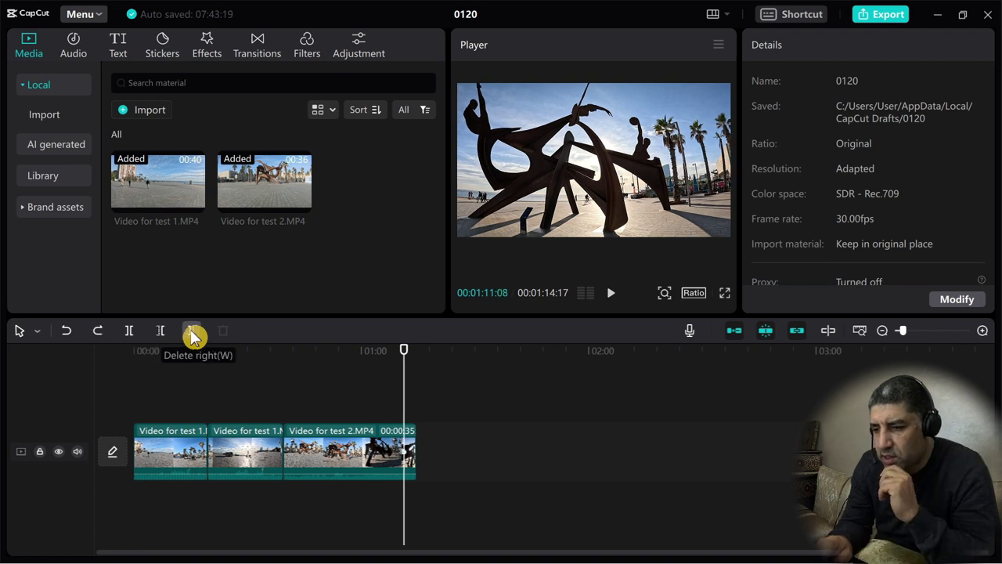
click(193, 332)
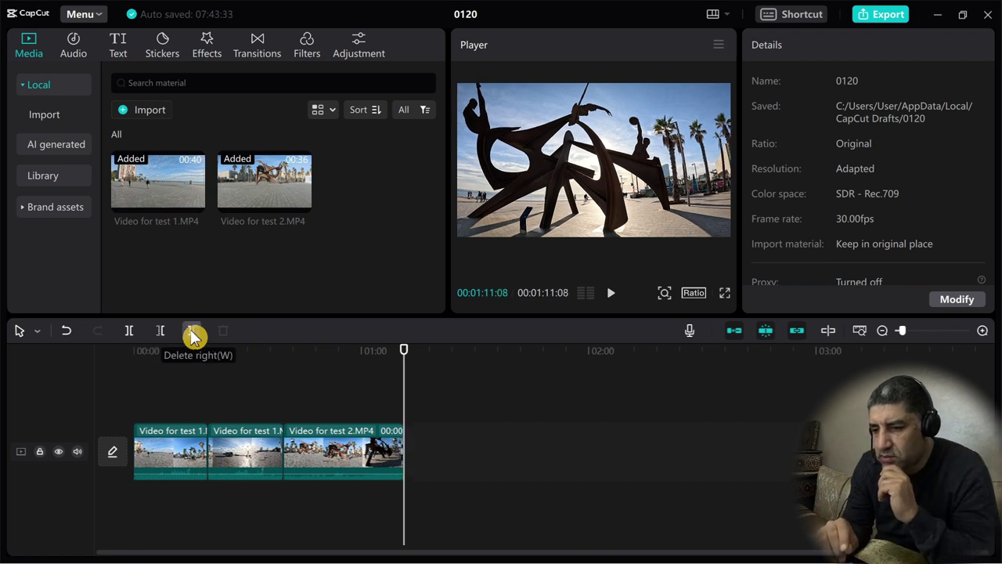
click(174, 452)
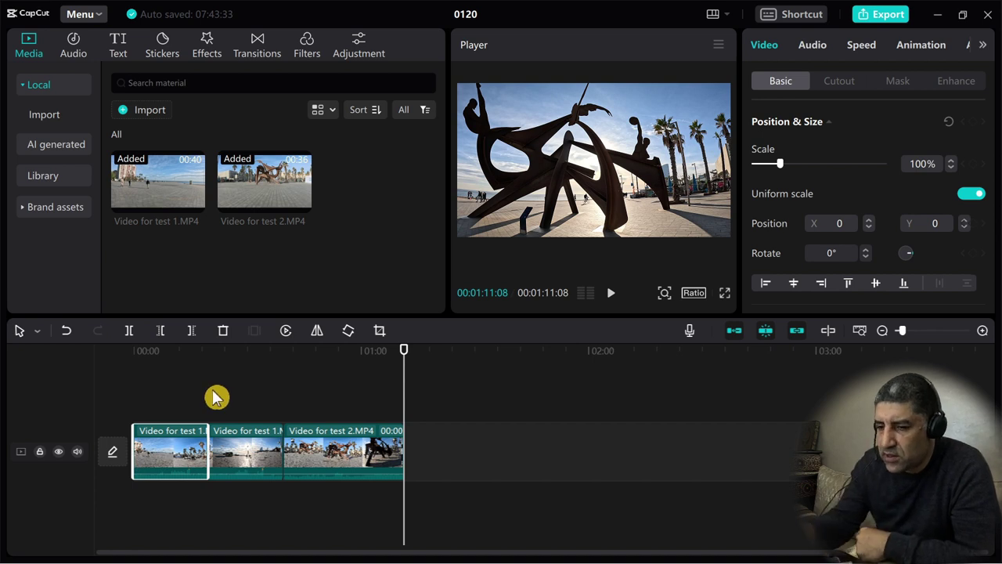
click(224, 333)
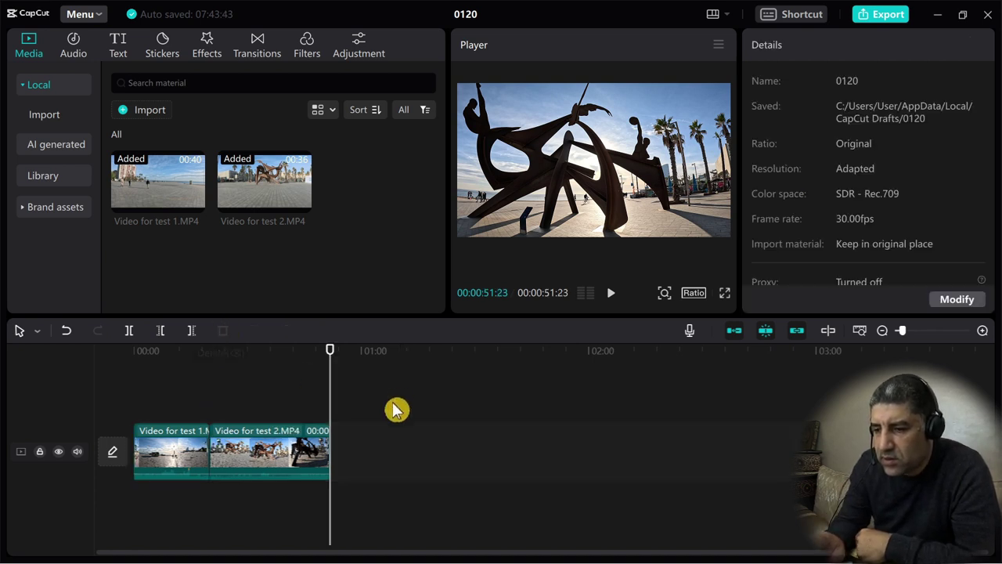
drag(331, 351, 134, 372)
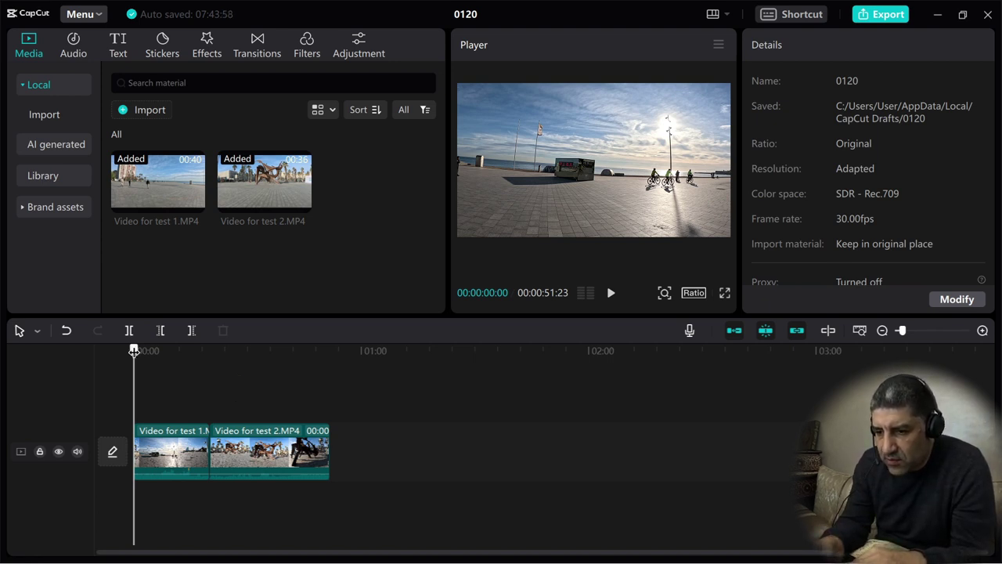
Split Video for test 2 at about 0:29 and again at 00:31:16, isolating a short middle piece.
drag(134, 351, 246, 394)
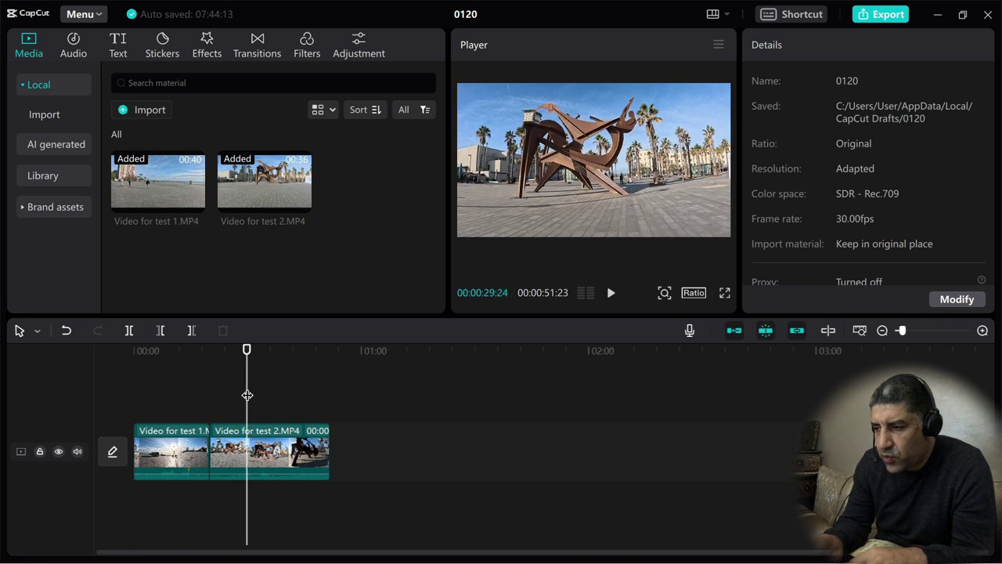
click(132, 332)
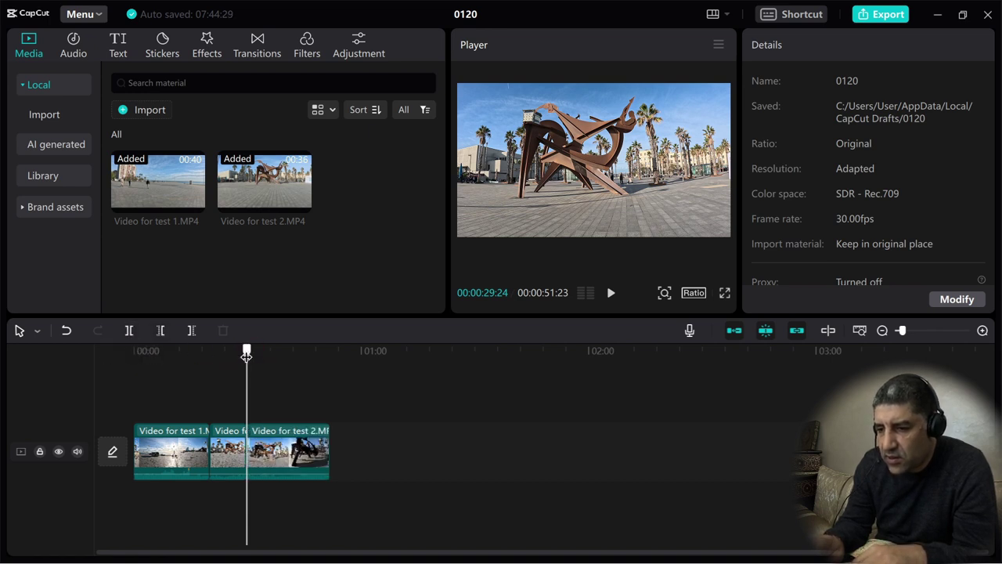
drag(247, 356, 253, 358)
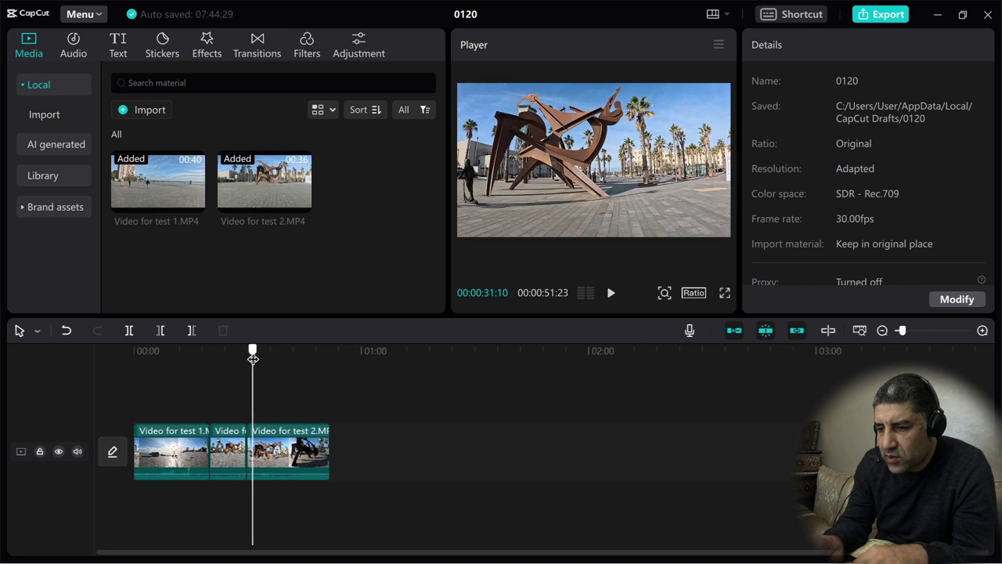
click(985, 335)
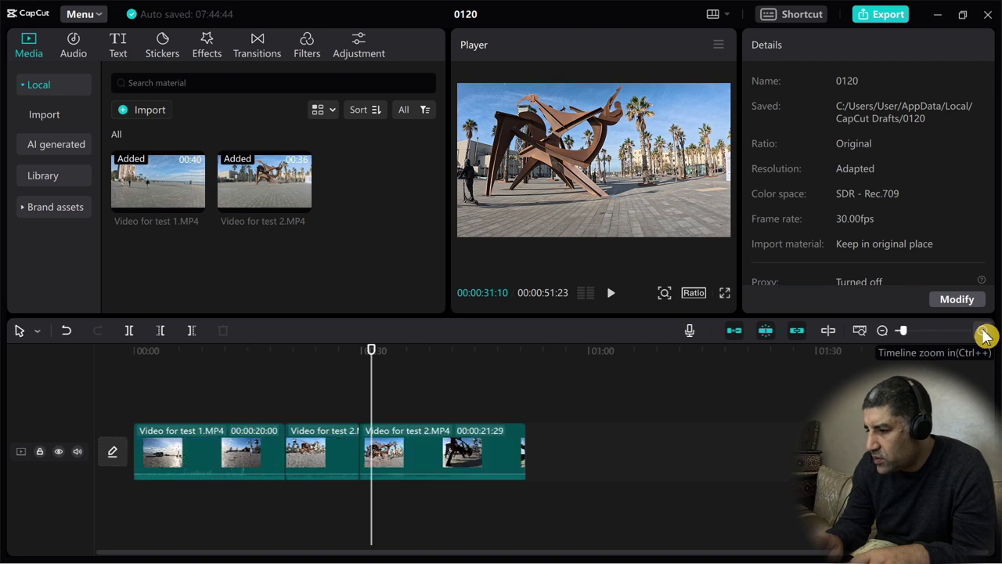
click(985, 335)
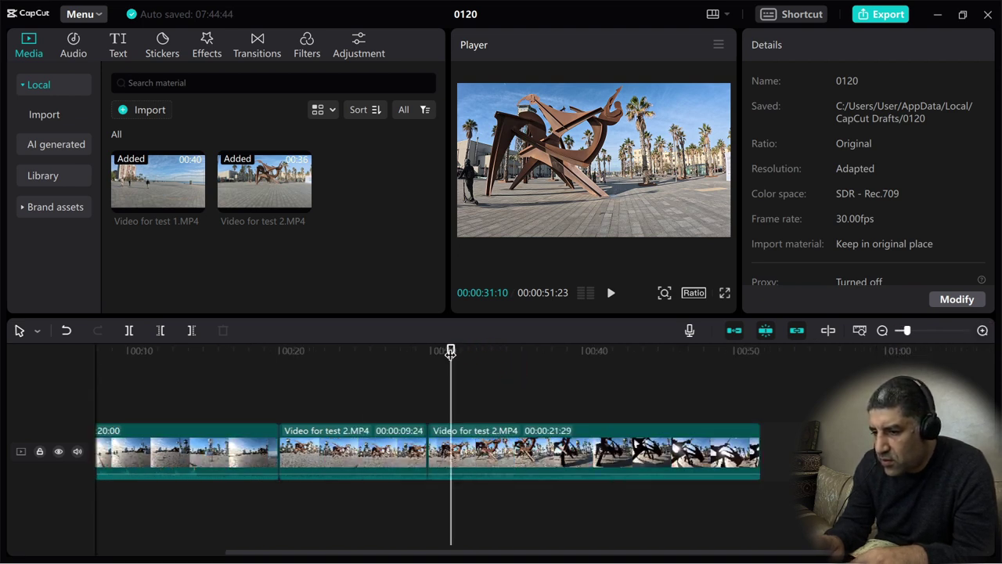
drag(451, 353, 454, 355)
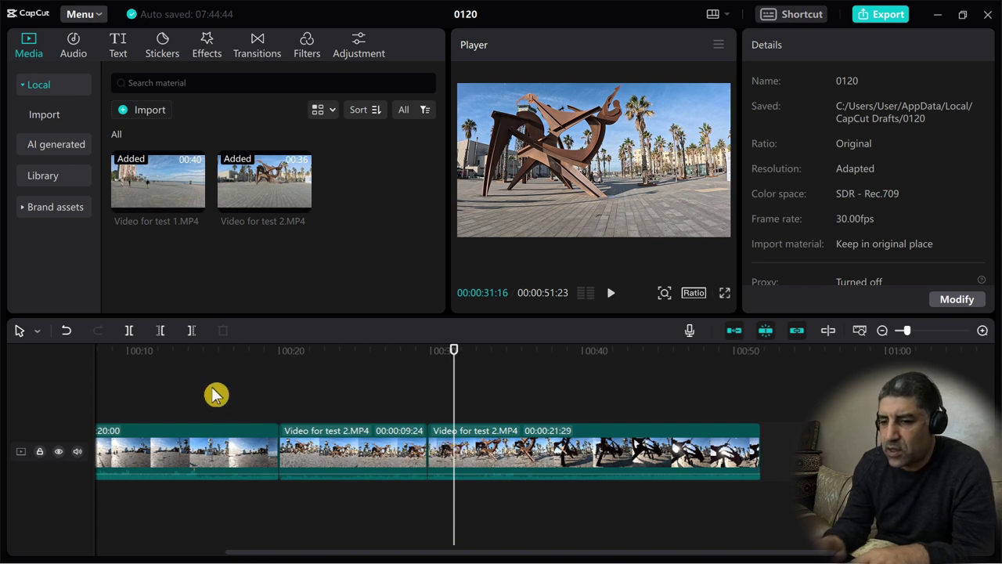
click(131, 330)
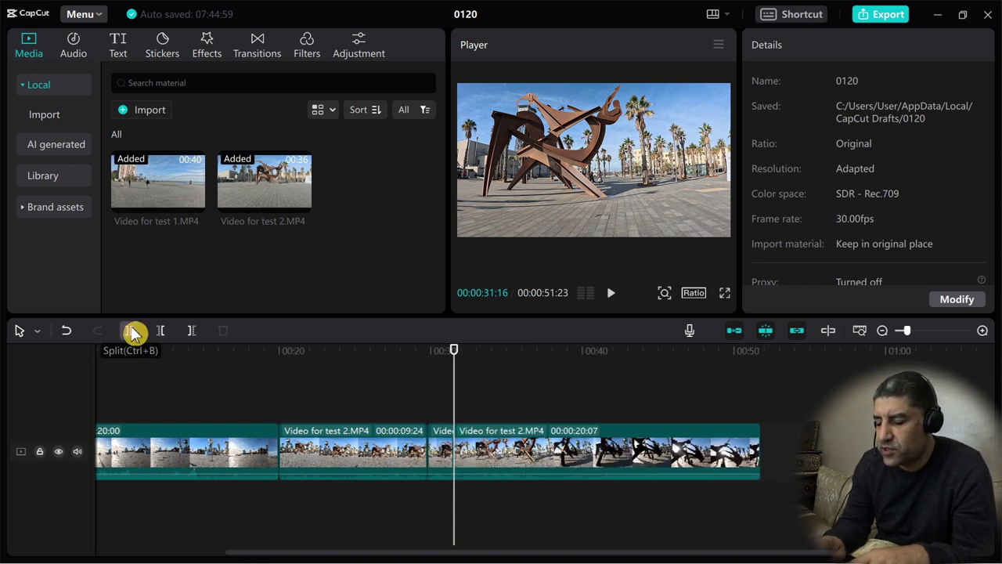
drag(365, 553, 234, 554)
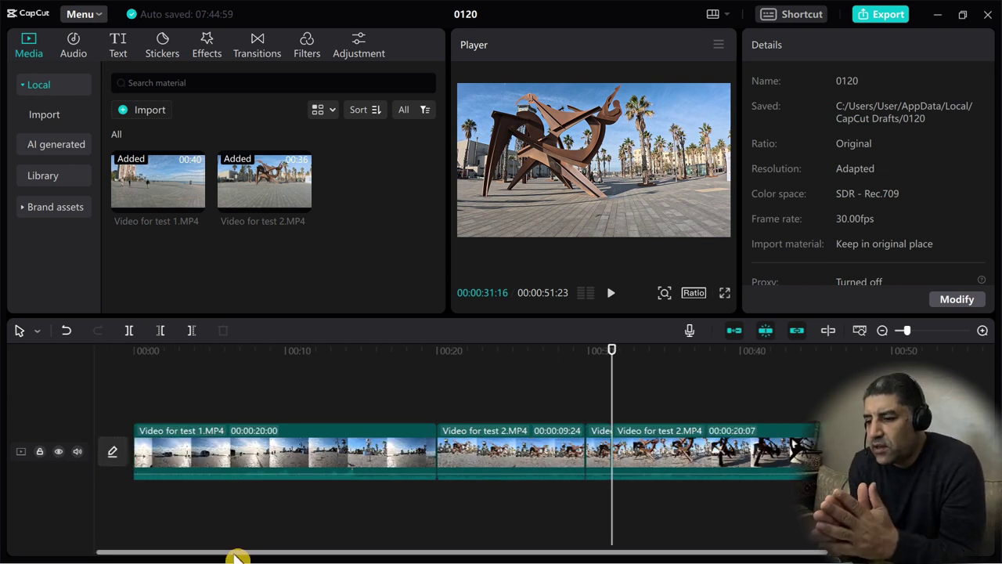
Reverse the short middle piece of Video for test 2.
click(598, 450)
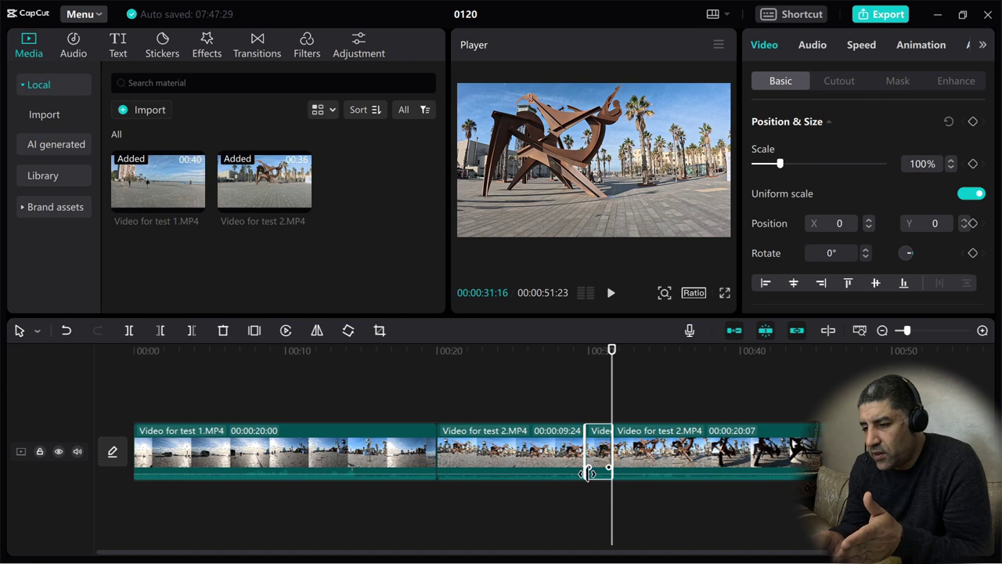
click(603, 450)
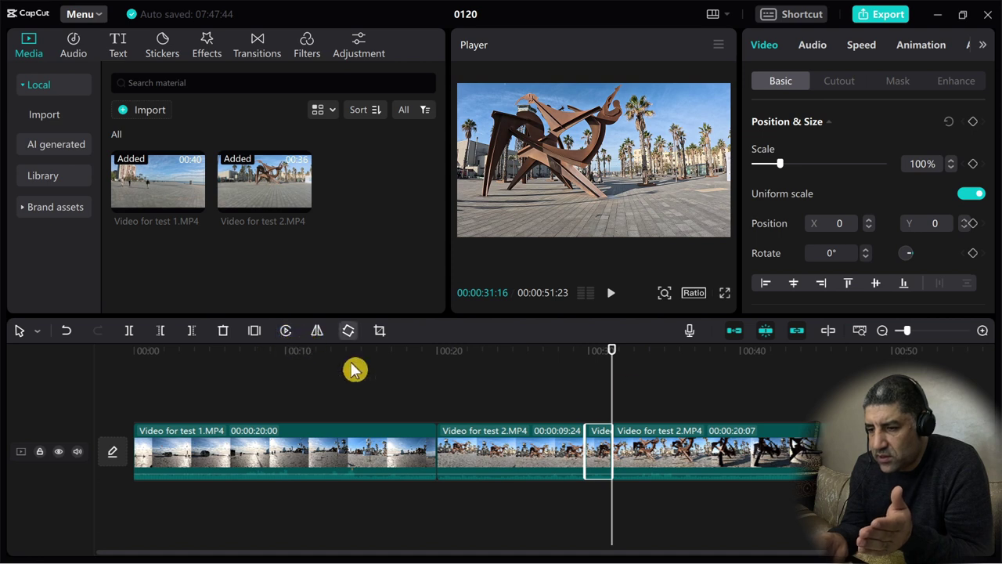
click(588, 352)
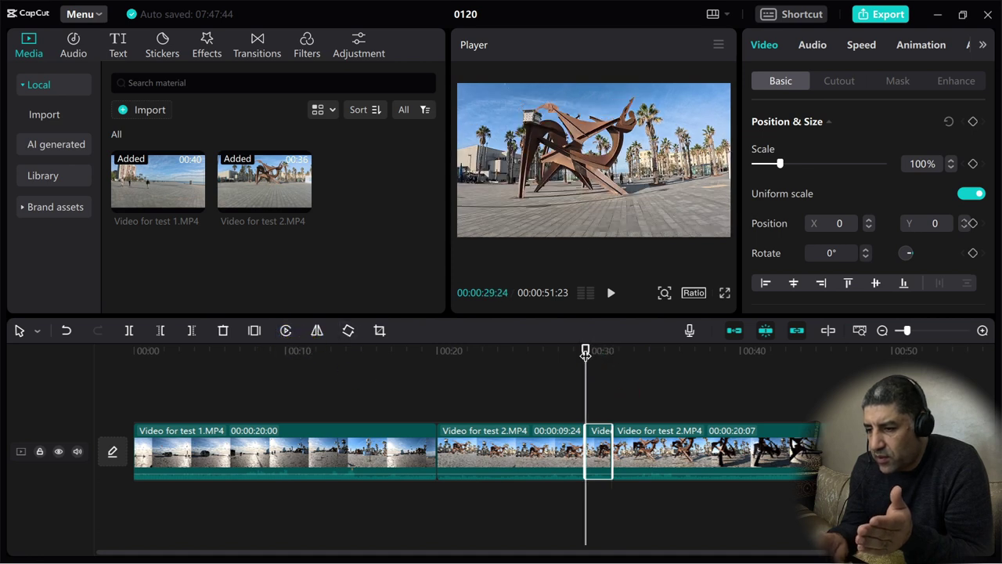
click(286, 335)
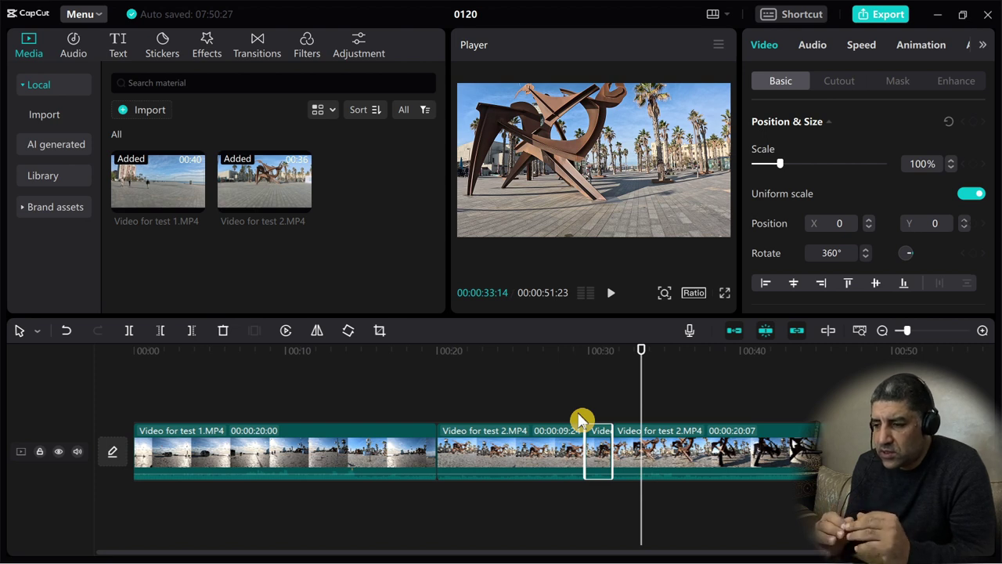
Add Hall of Fame from Music > Travel, trim it to the video's end, and mute clip audio.
key(Home)
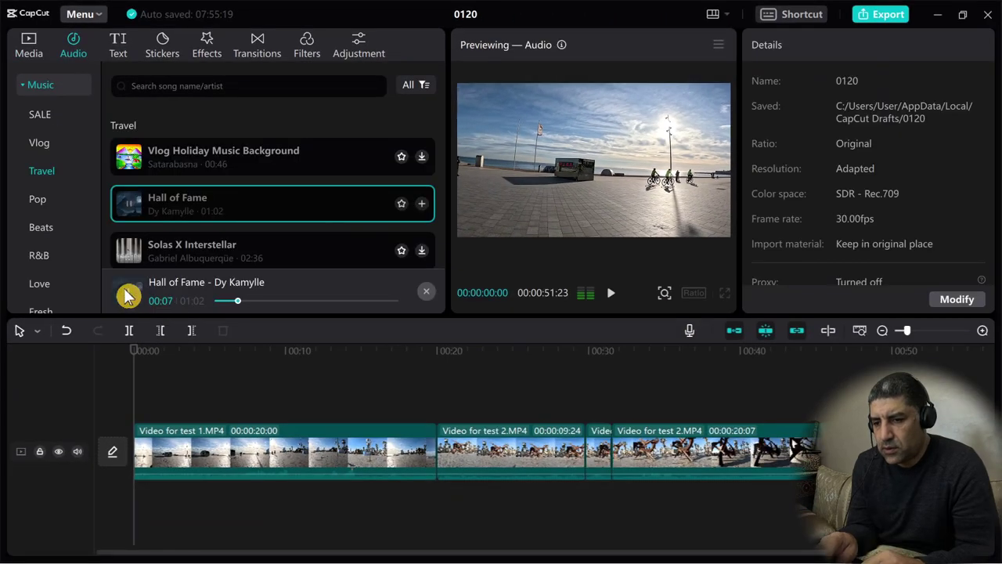
click(422, 204)
drag(257, 556, 470, 556)
click(739, 480)
drag(726, 490, 564, 499)
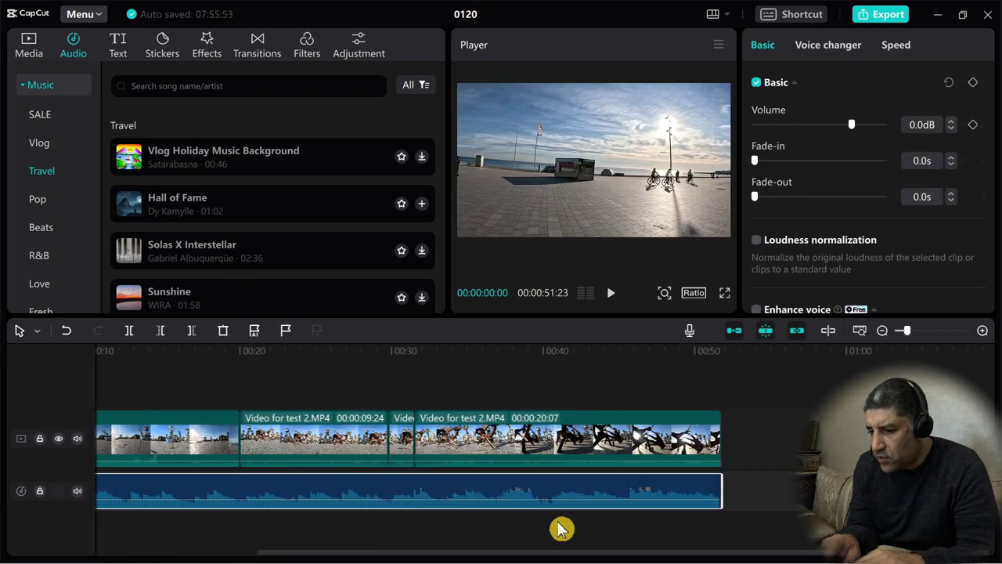
drag(476, 555, 291, 553)
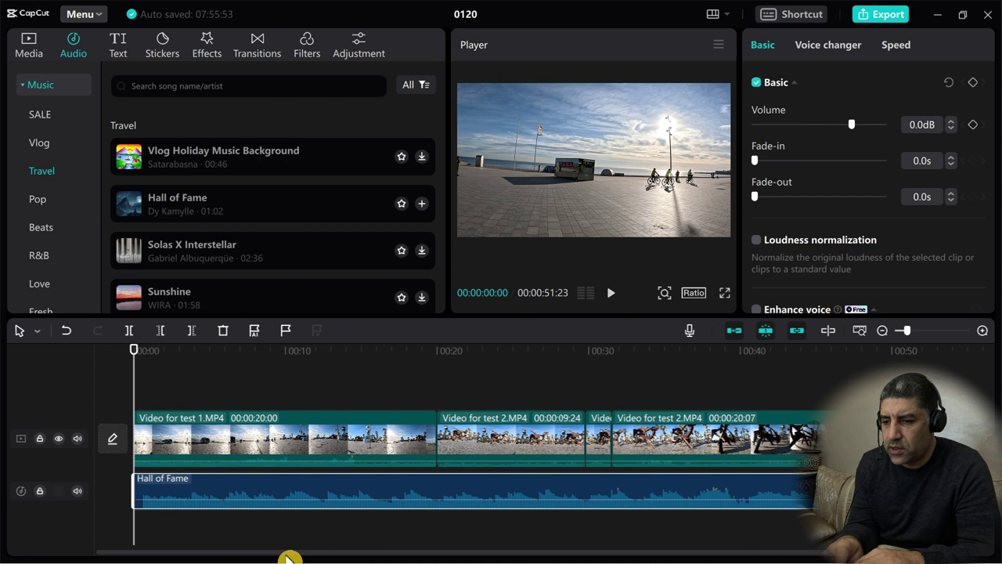
click(78, 442)
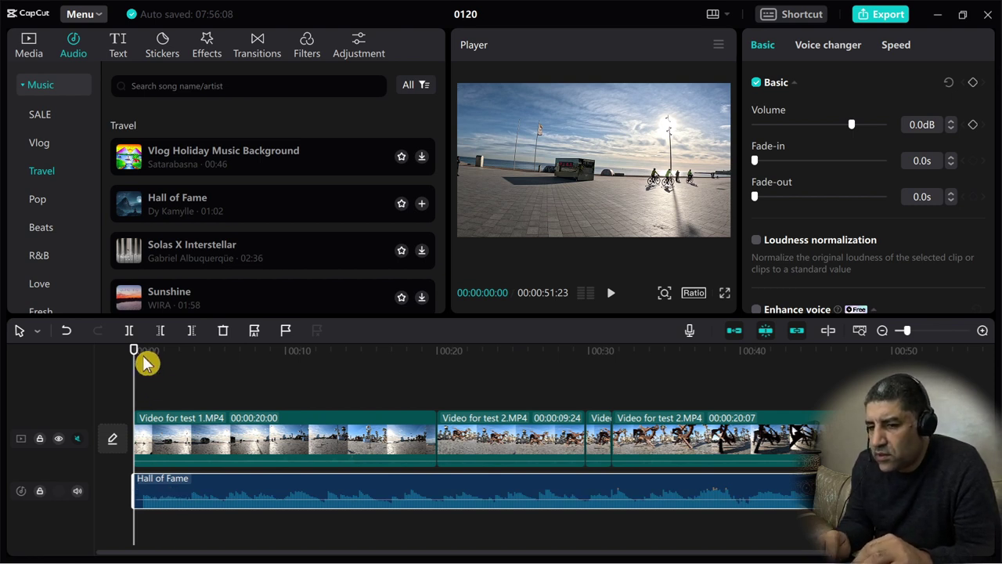
Lower the Hall of Fame music volume to -20.0dB in the Basic panel.
click(172, 359)
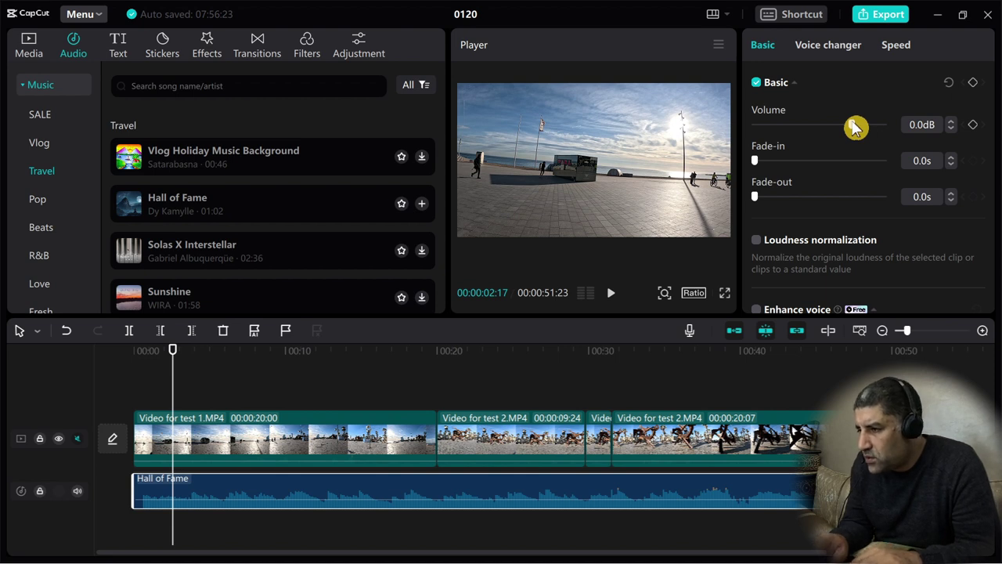
drag(855, 127, 818, 128)
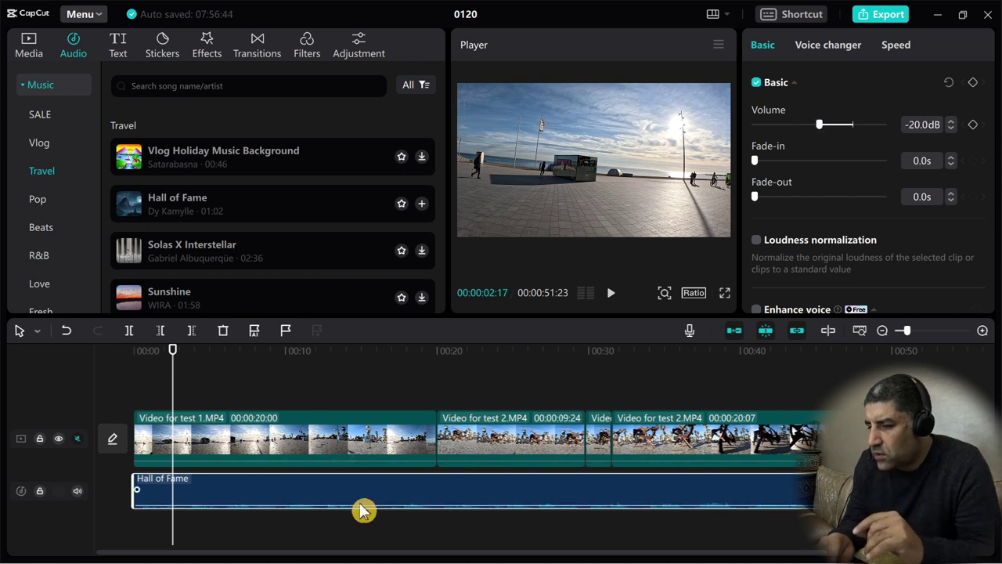
drag(172, 368, 278, 438)
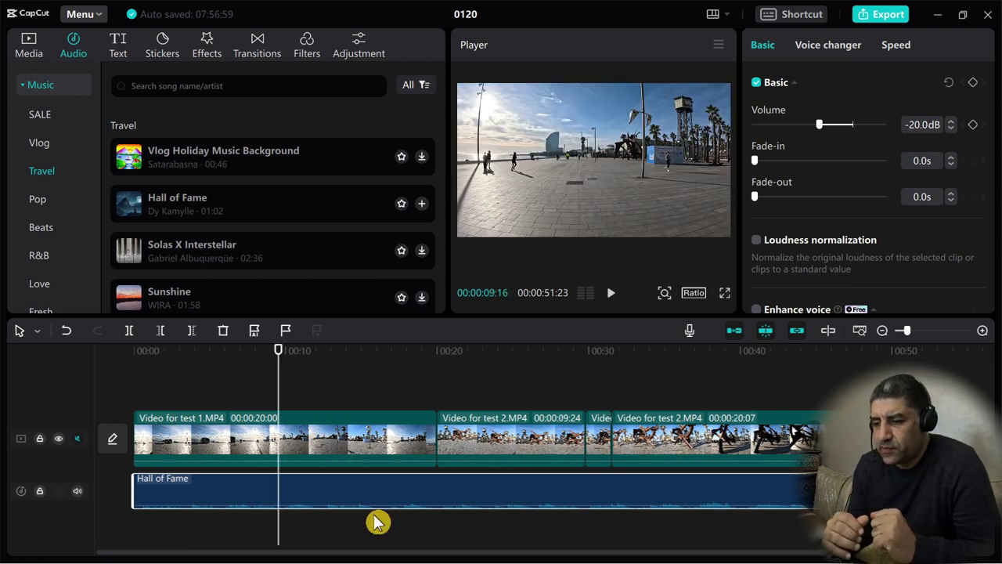
click(437, 353)
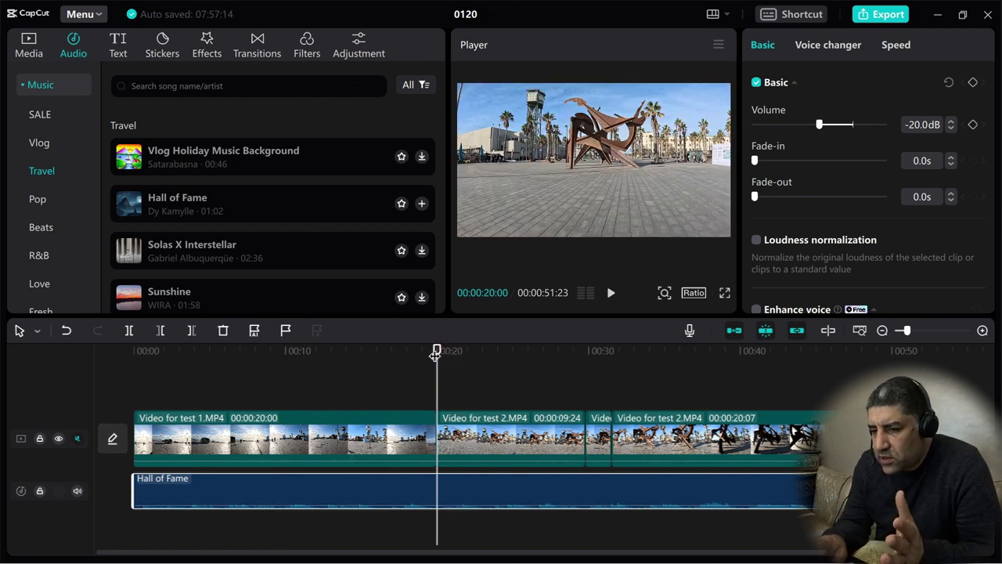
Bridge Video for test 1 and Video for test 2 with a 0.9s Overlay Superimpose transition.
click(257, 47)
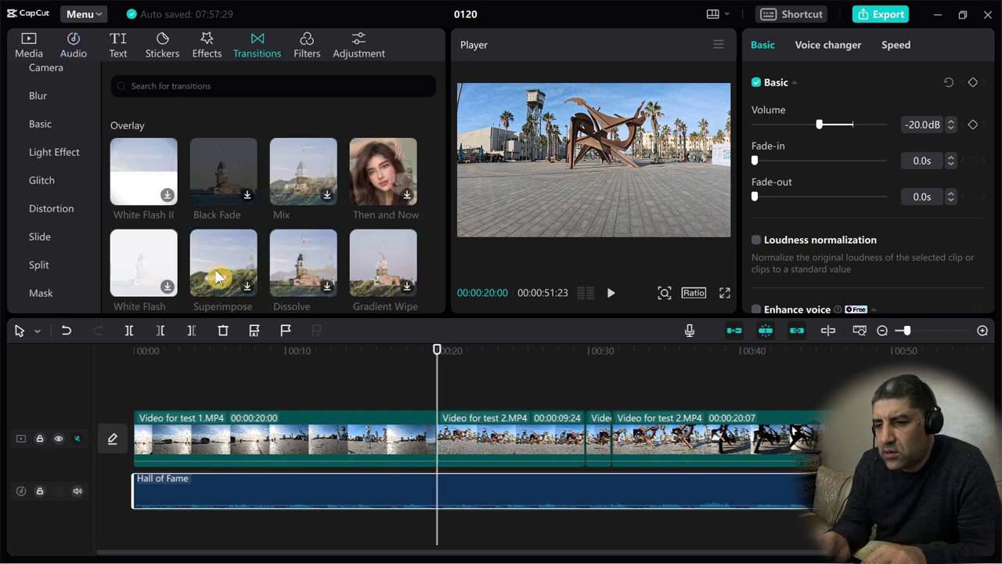
click(247, 288)
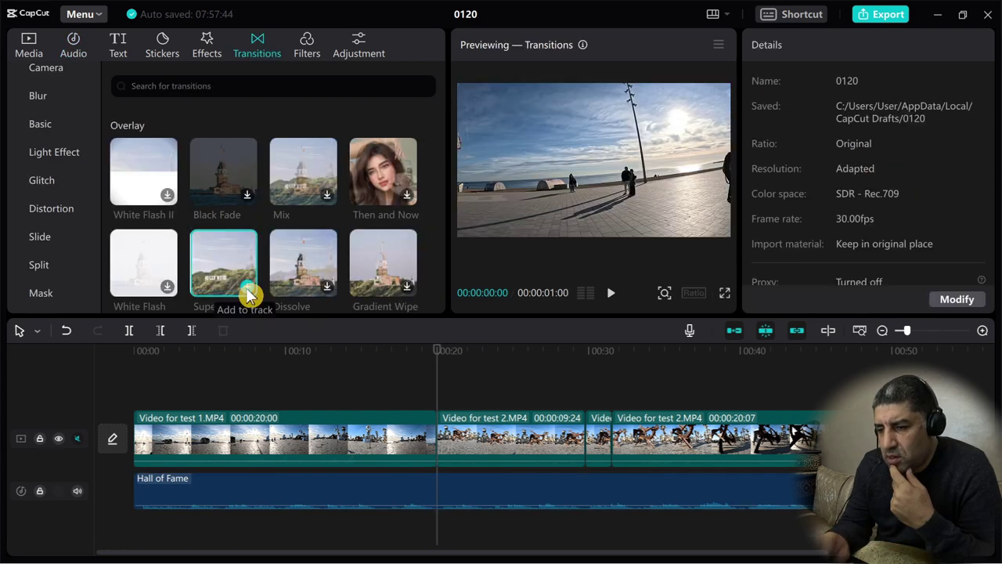
click(248, 293)
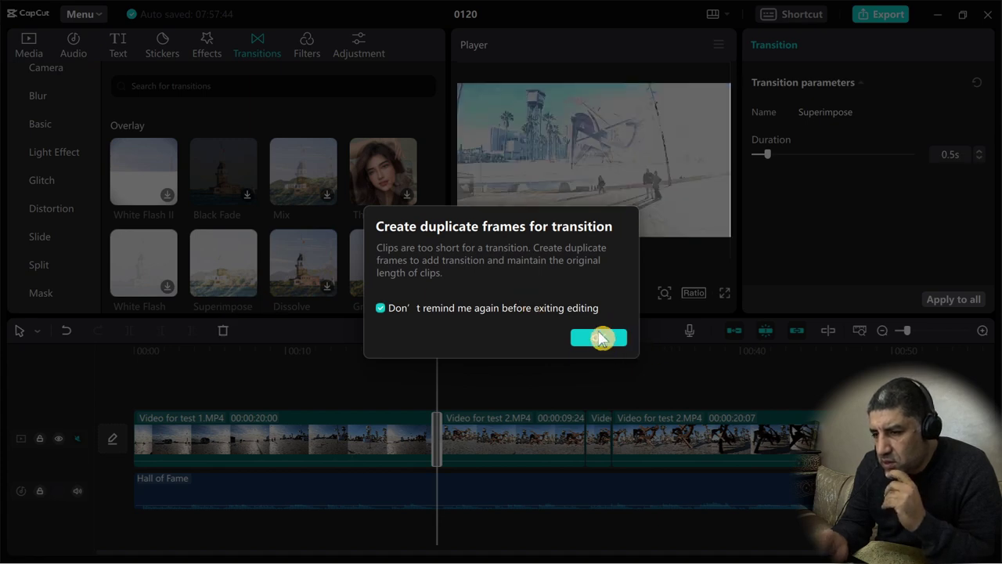
click(599, 338)
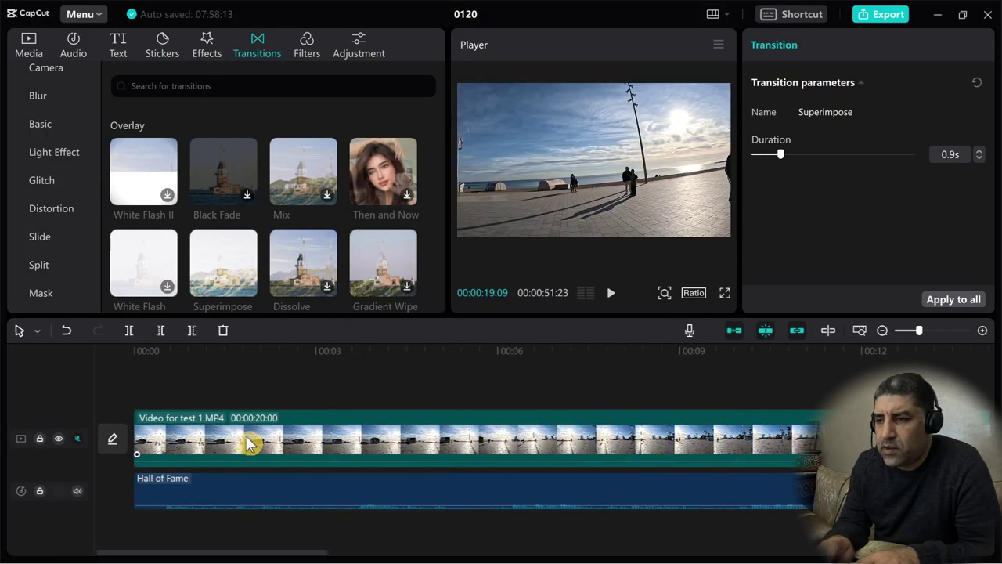
click(249, 443)
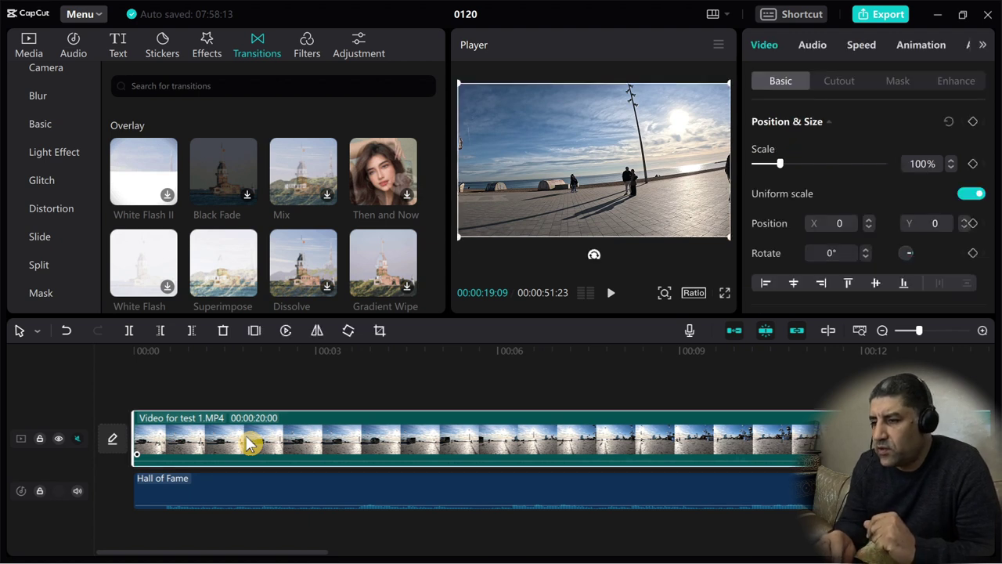
Split the first beach clip at 00:06 and select the opening six-second piece.
click(499, 351)
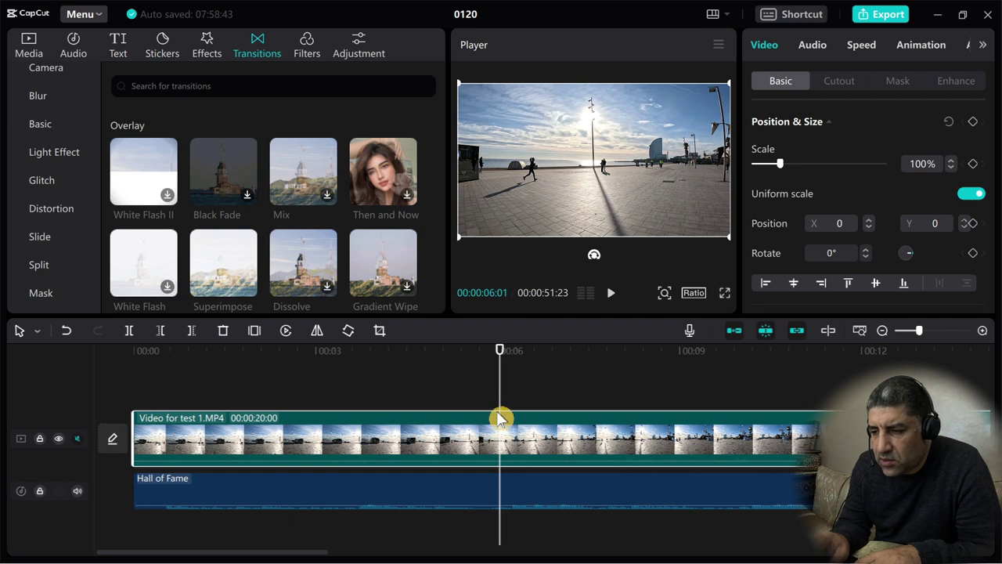
click(129, 335)
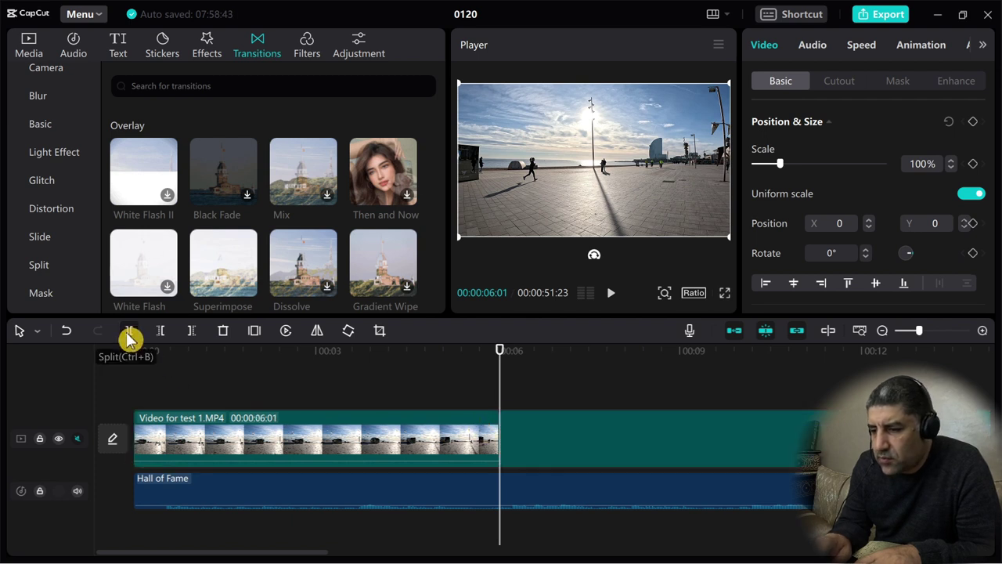
click(348, 438)
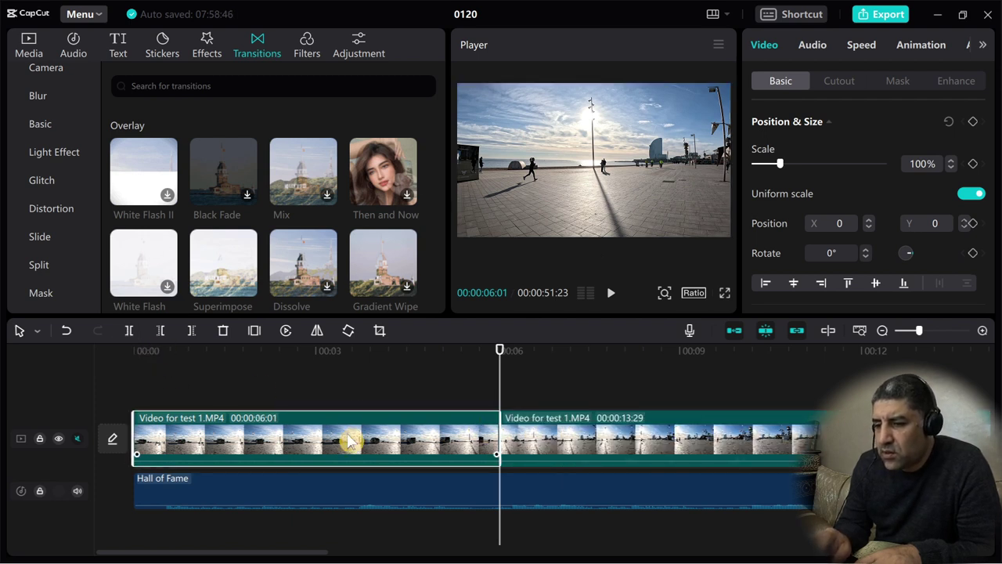
Add the Trending Flash Vibration effect, spanning the start of the video to 00:06.
click(207, 61)
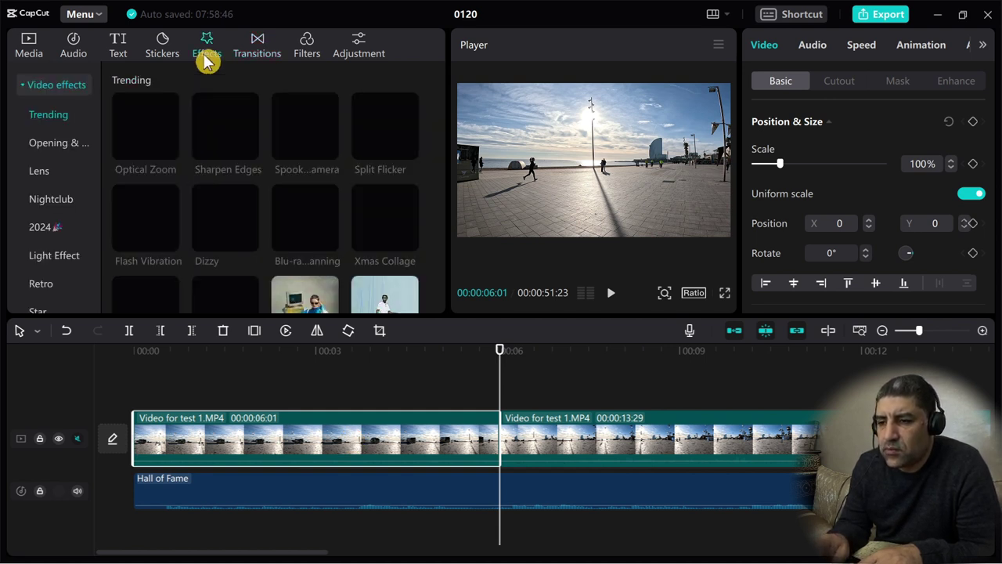
mouse_move(137, 219)
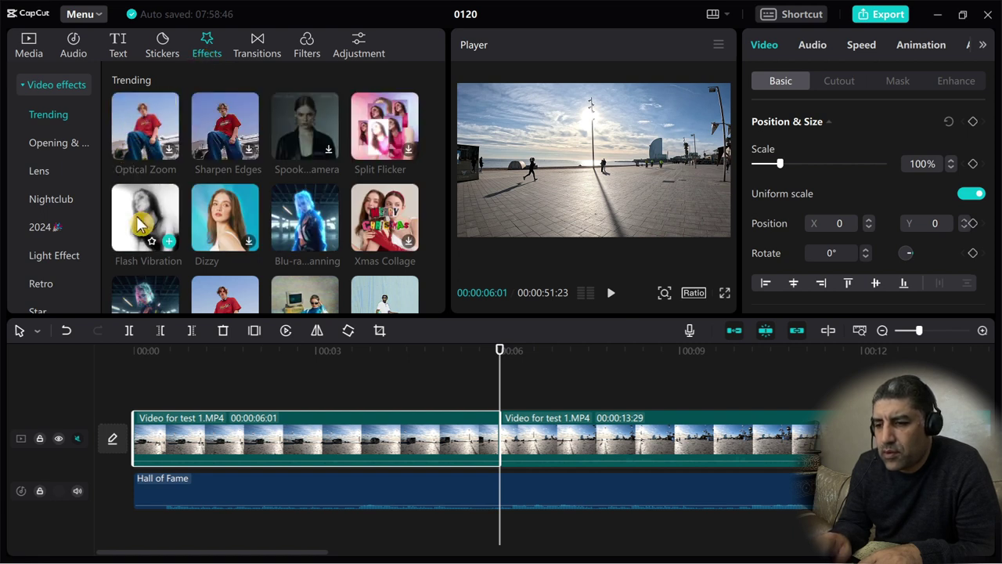
click(171, 247)
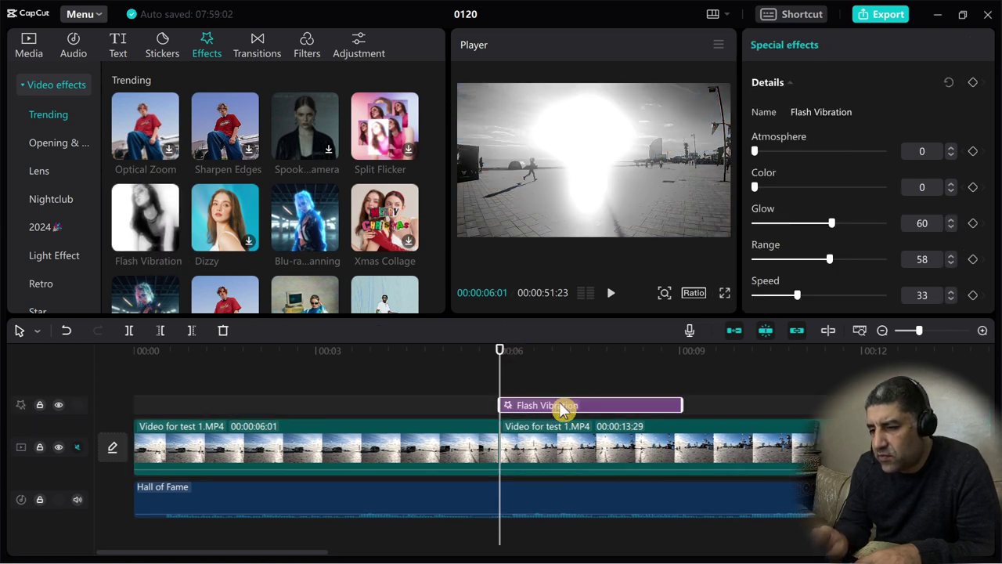
drag(564, 405, 193, 416)
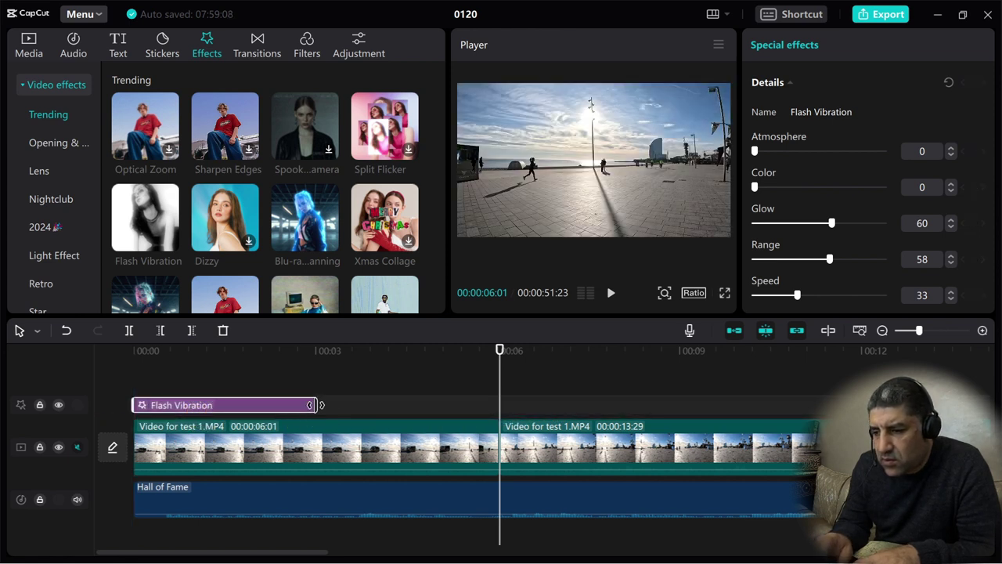
drag(320, 405, 498, 425)
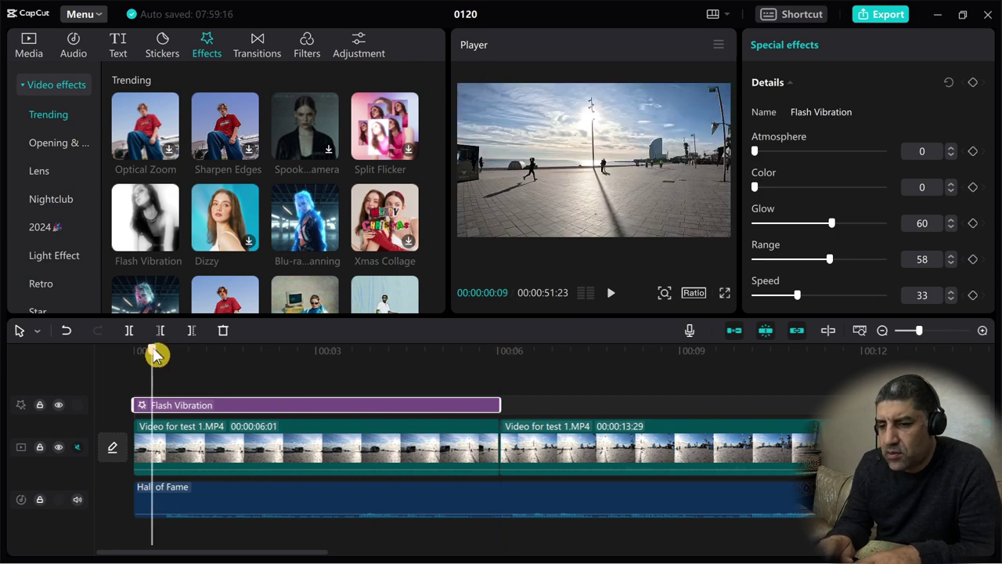
click(153, 352)
Preview the flash opening, then move the playhead to about 00:30:05 near the short reversed piece.
click(612, 295)
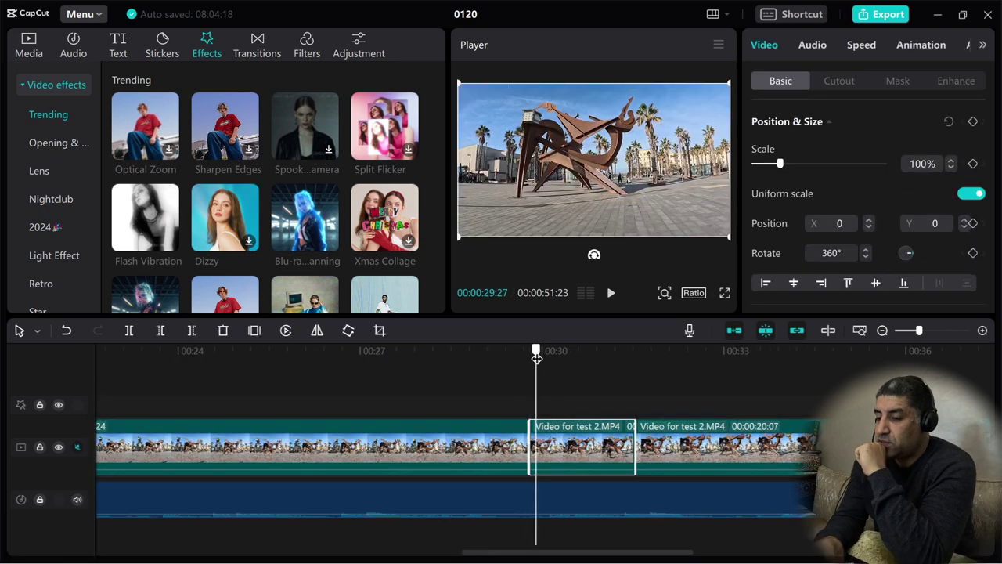
drag(537, 356, 555, 358)
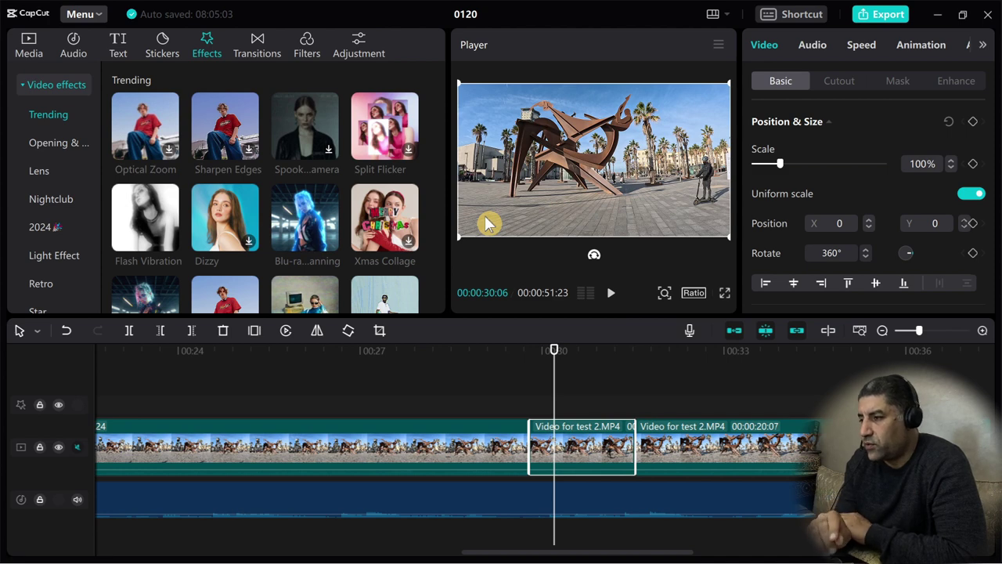
Duplicate the short Video for test 2.MP4 piece onto a second video track at 00:29:24.
click(583, 444)
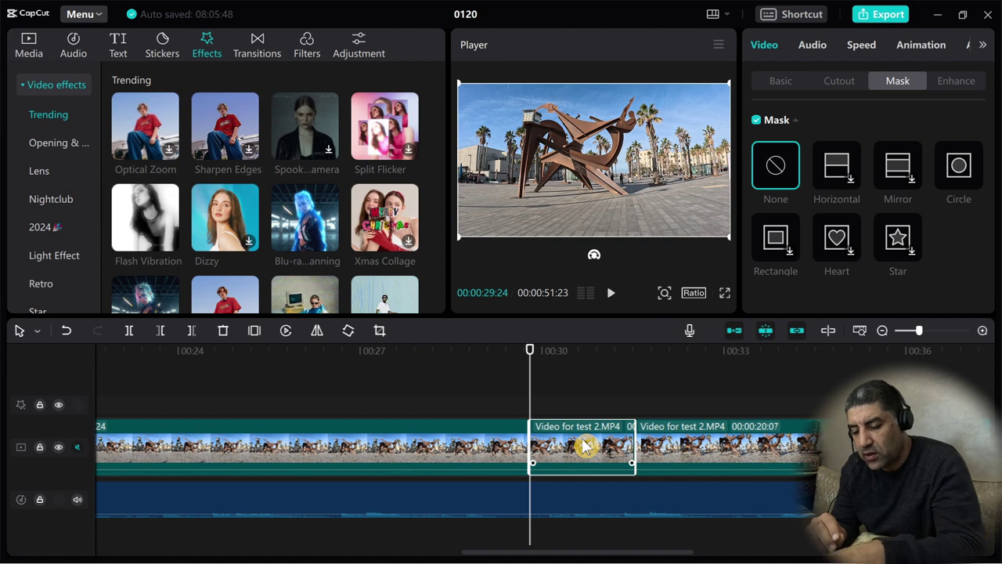
key(ctrl+v)
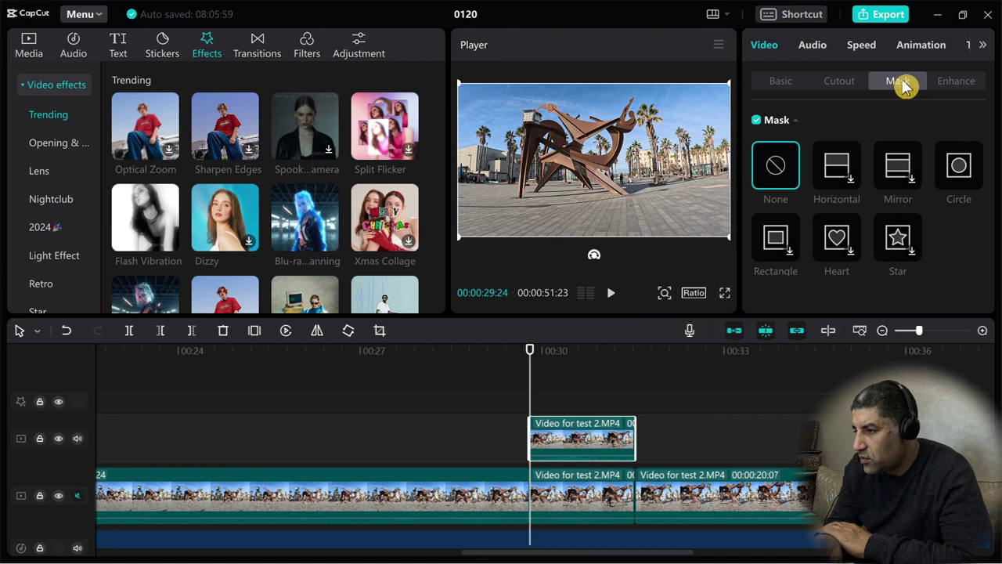
Put a Circle mask over the scooter rider and keyframe it at X 1788, Y -227.
click(960, 169)
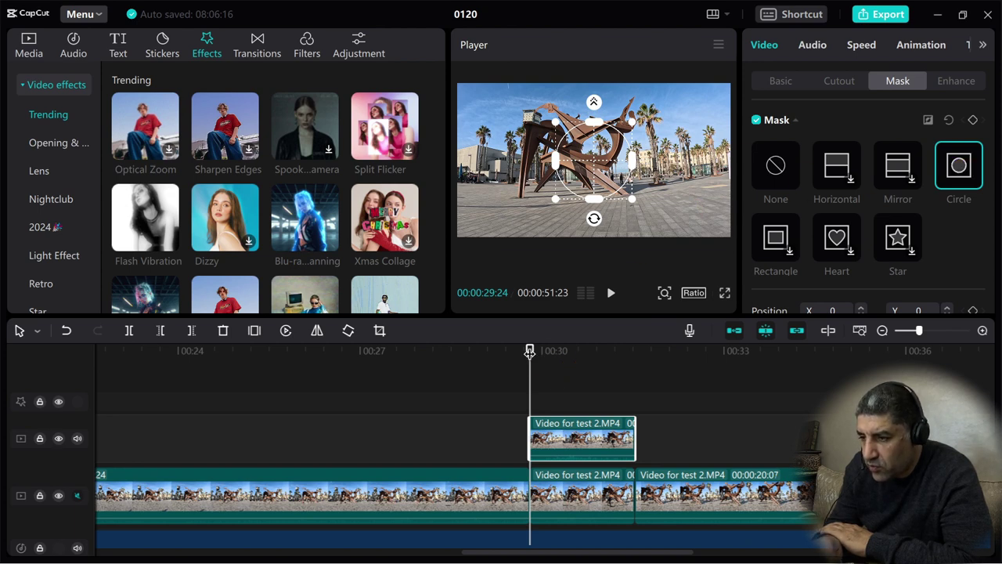
drag(530, 351, 552, 350)
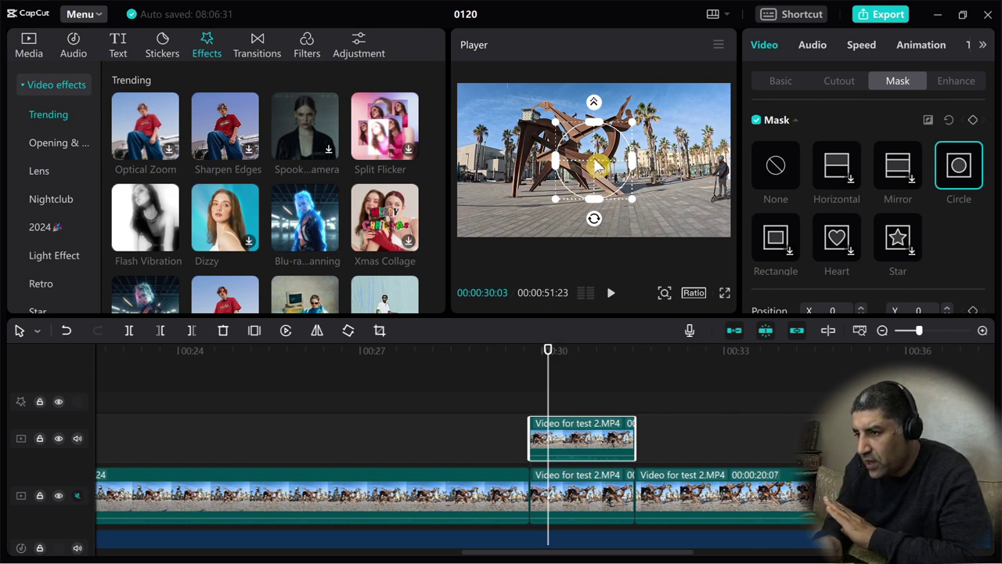
drag(597, 159, 725, 152)
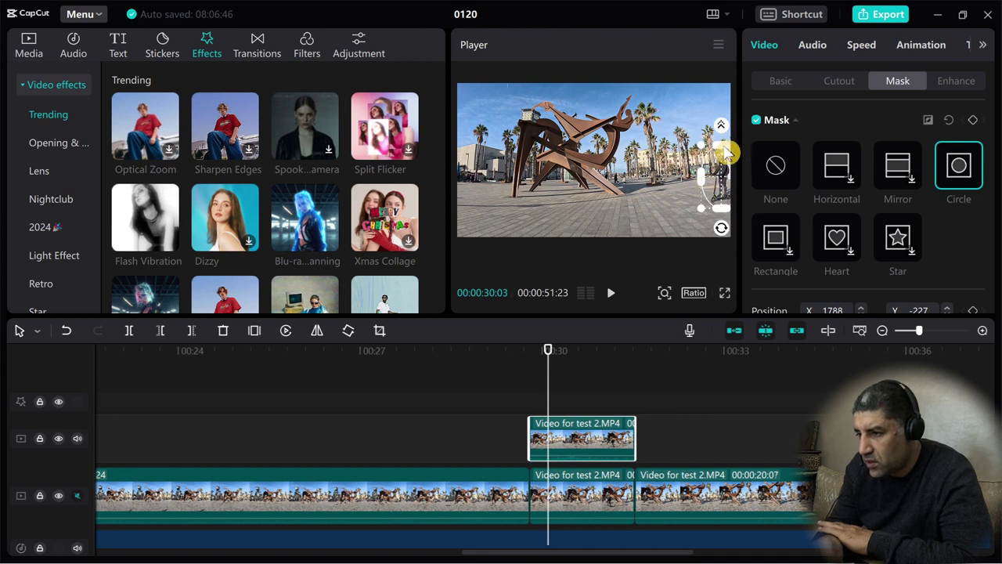
click(974, 121)
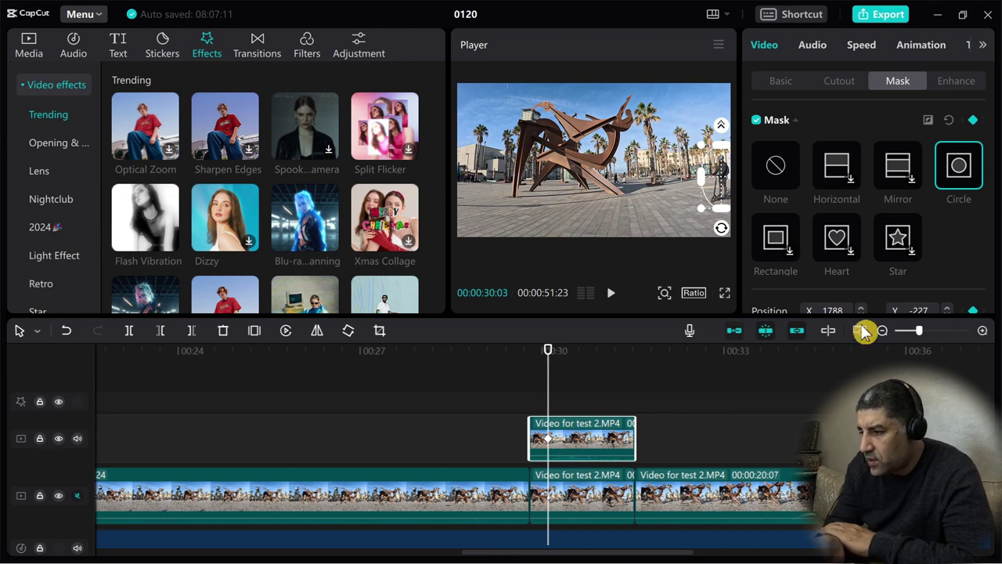
Step frame by frame, repositioning the circle mask on the rider, ending at X -1898, Y -322.
click(982, 332)
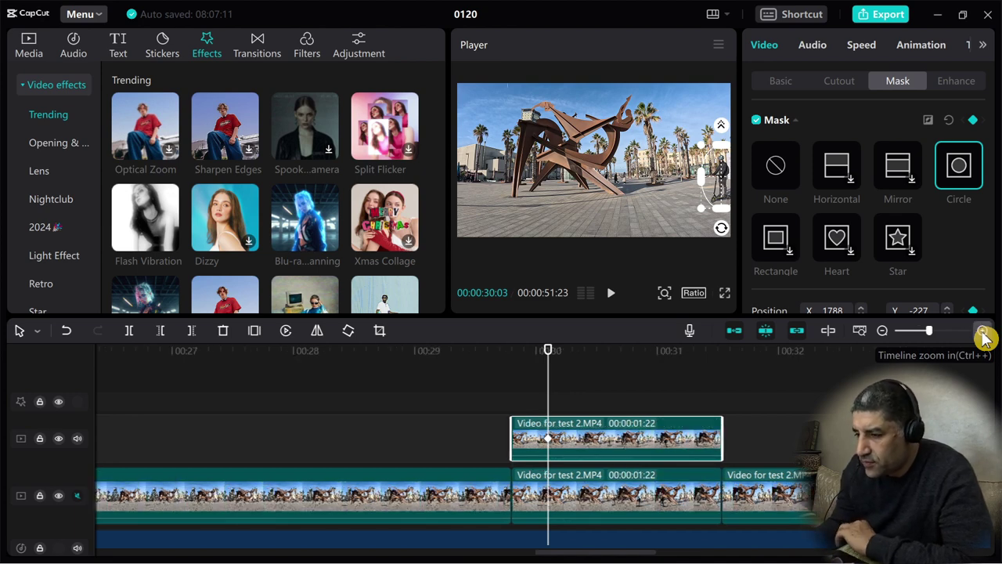
key(Right)
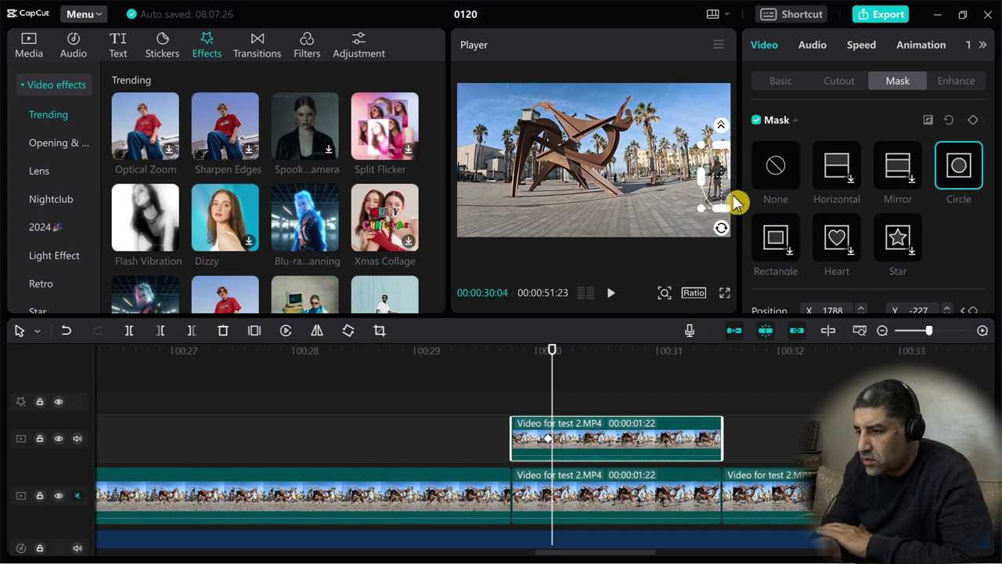
drag(725, 195, 719, 195)
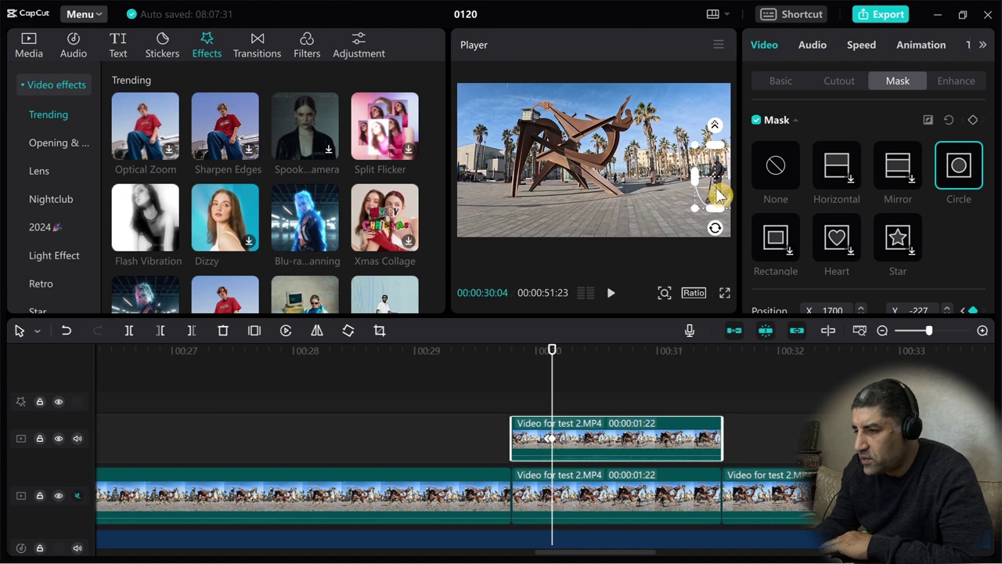
key(Right)
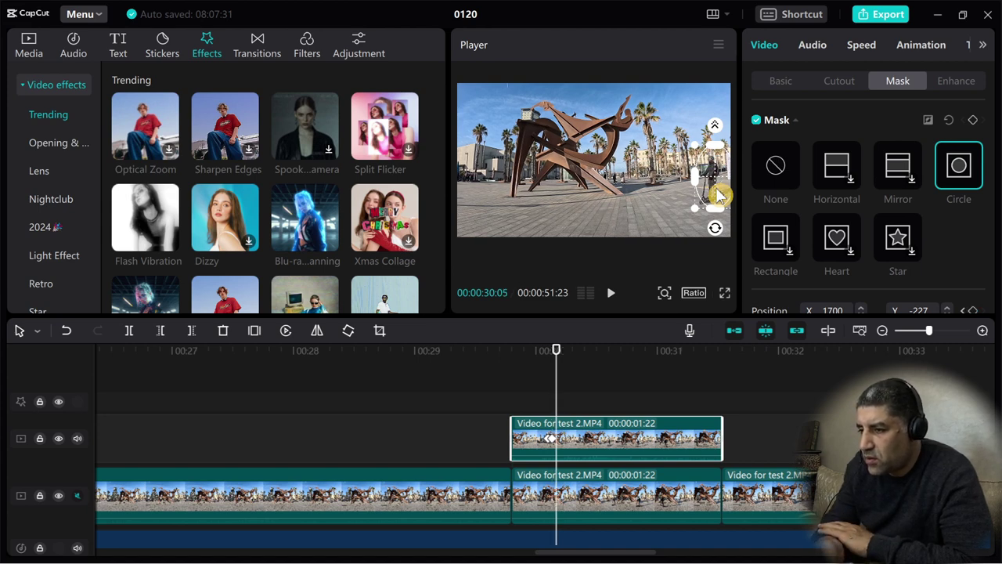
drag(718, 196, 710, 198)
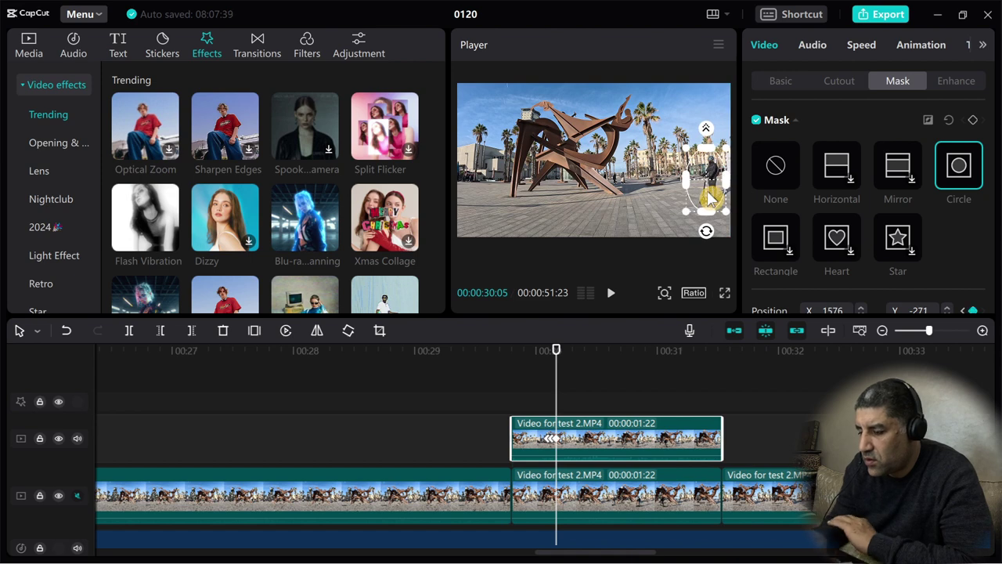
key(Right)
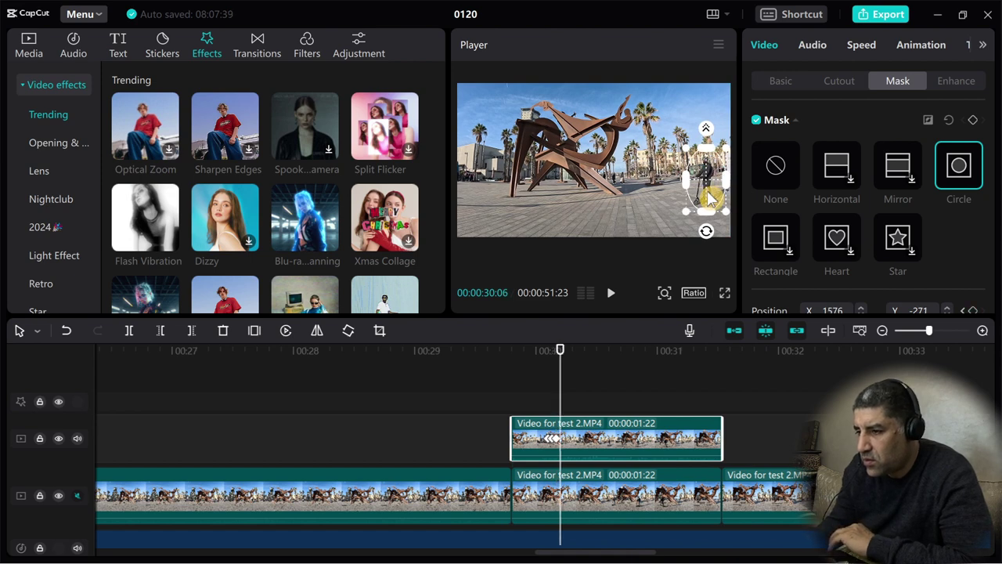
key(Right)
drag(709, 199, 701, 201)
key(Right)
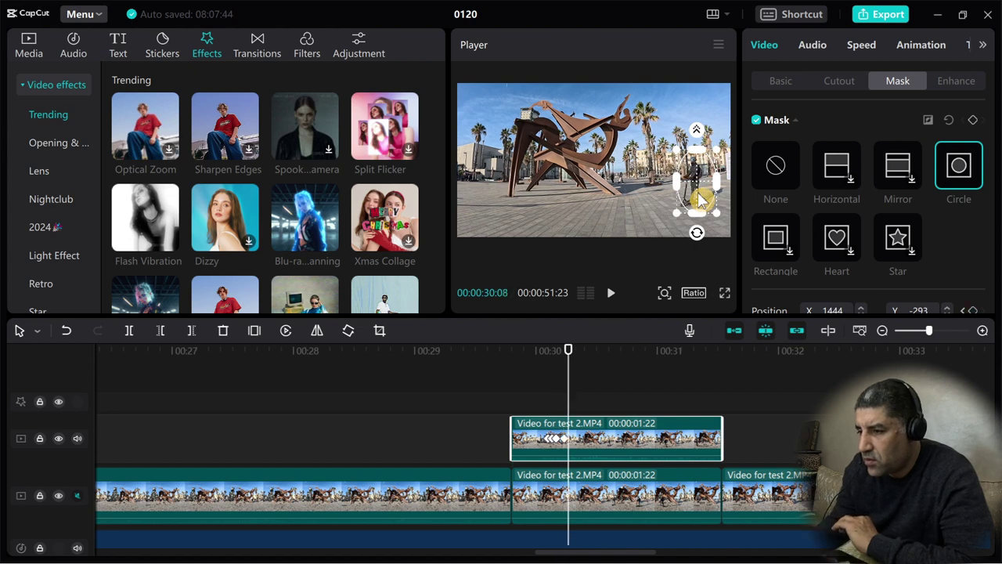
key(Right)
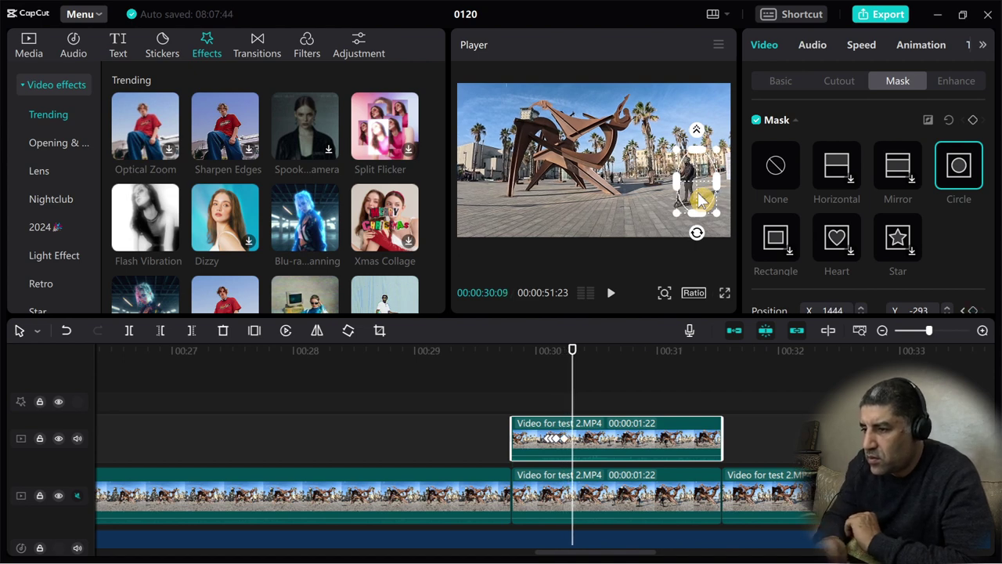
drag(700, 201, 686, 201)
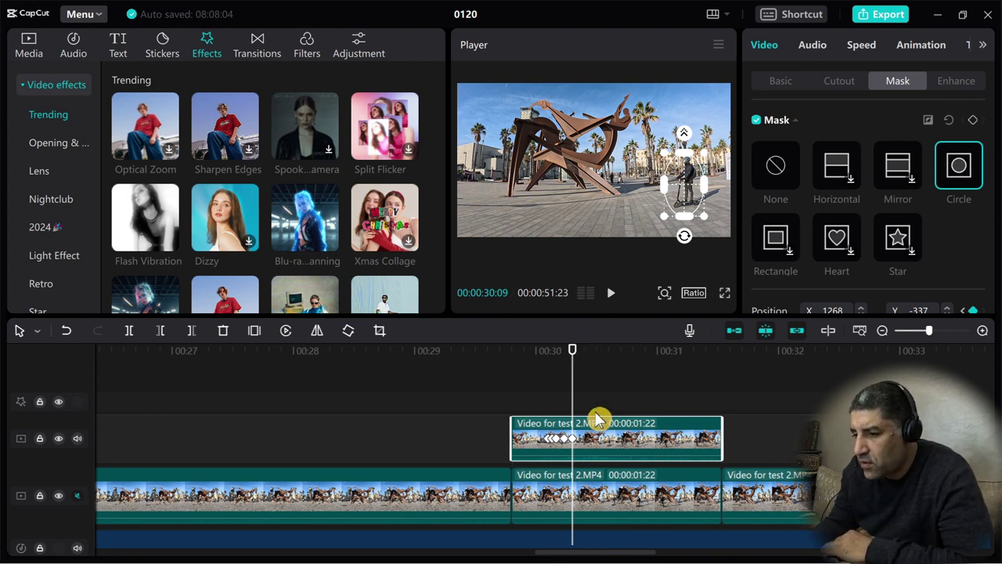
key(Right)
key(Right)
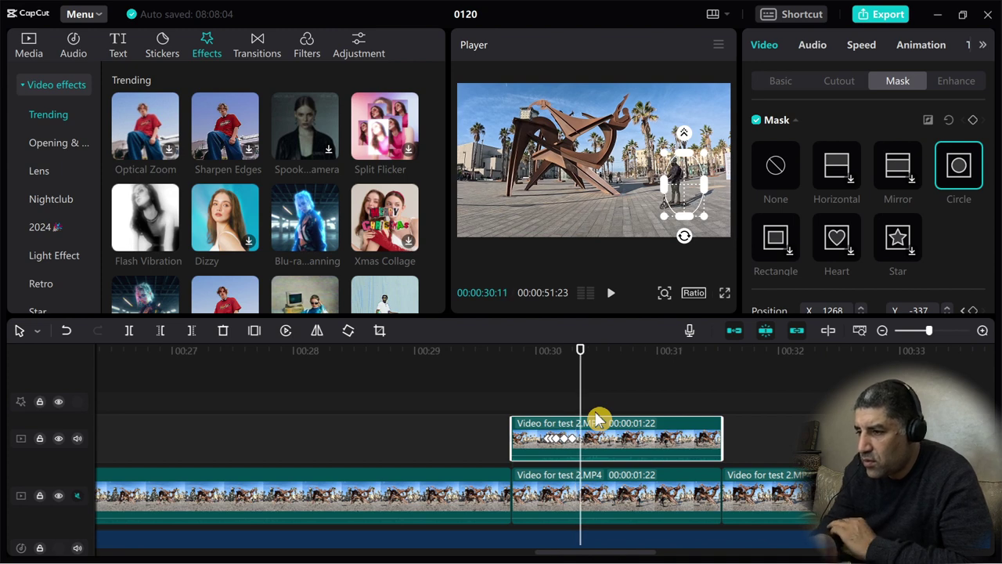
drag(685, 180, 453, 182)
key(Right)
key(Right)
key(Right)
key(Right)
key(Right)
key(Right)
key(Right)
key(Right)
key(Right)
key(Right)
key(Right)
key(Right)
key(Right)
key(Right)
key(Right)
key(Right)
key(Right)
key(Right)
key(Right)
key(Right)
key(Right)
key(Right)
key(Right)
key(Right)
key(Right)
key(Right)
key(Right)
key(Right)
key(Right)
key(Right)
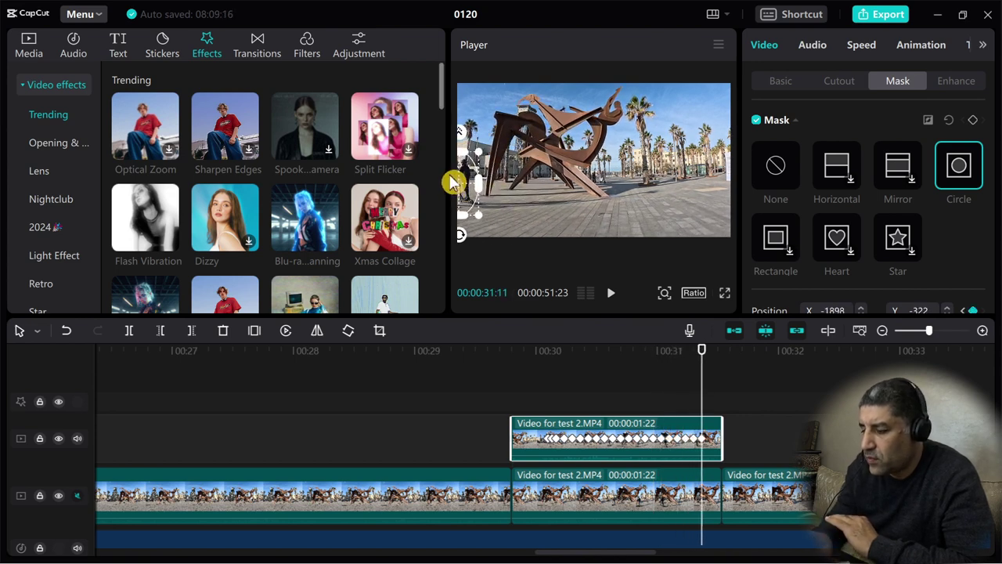
Brighten the overlay clip's highlights with its Adjustment Curves luma curve.
click(983, 47)
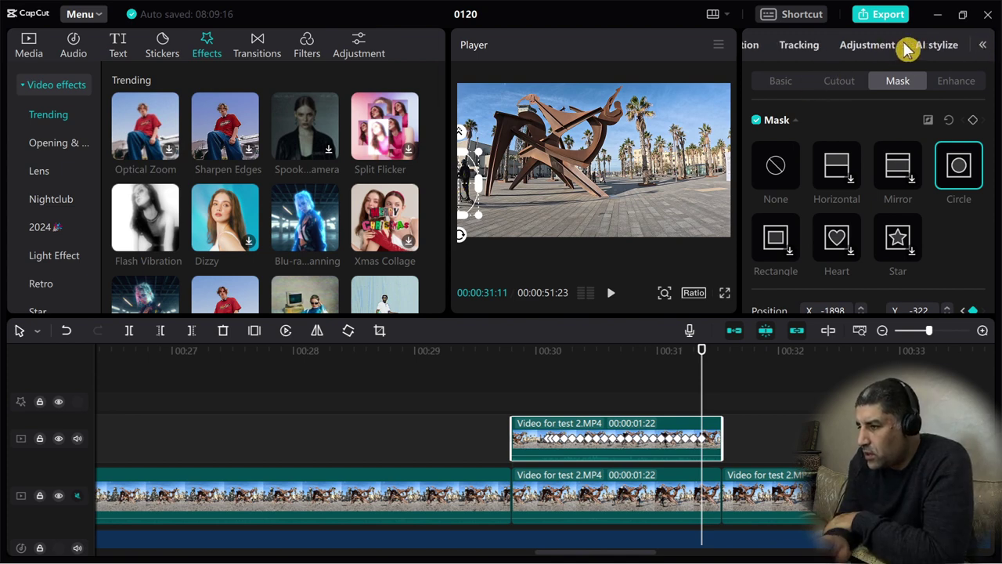
click(857, 50)
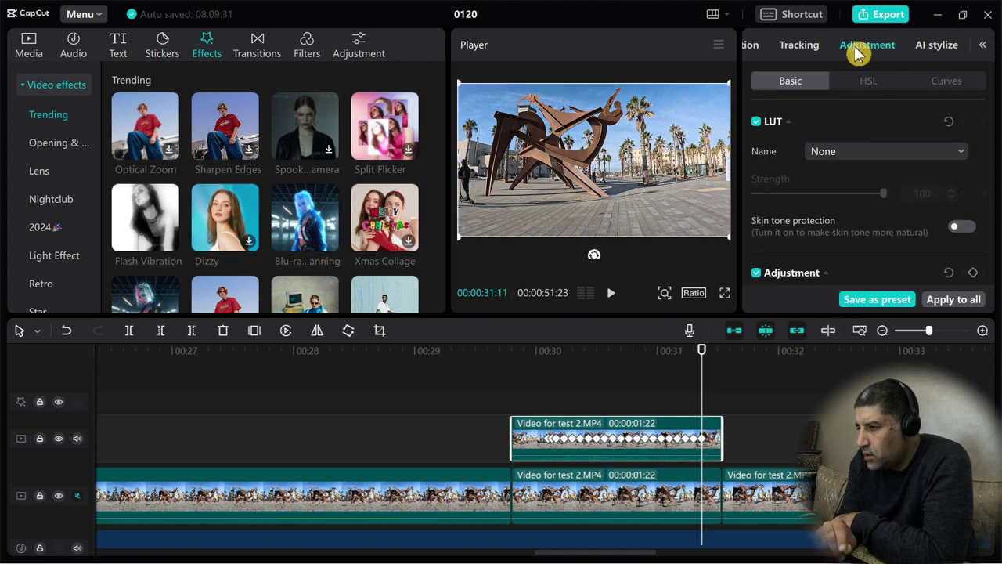
click(953, 90)
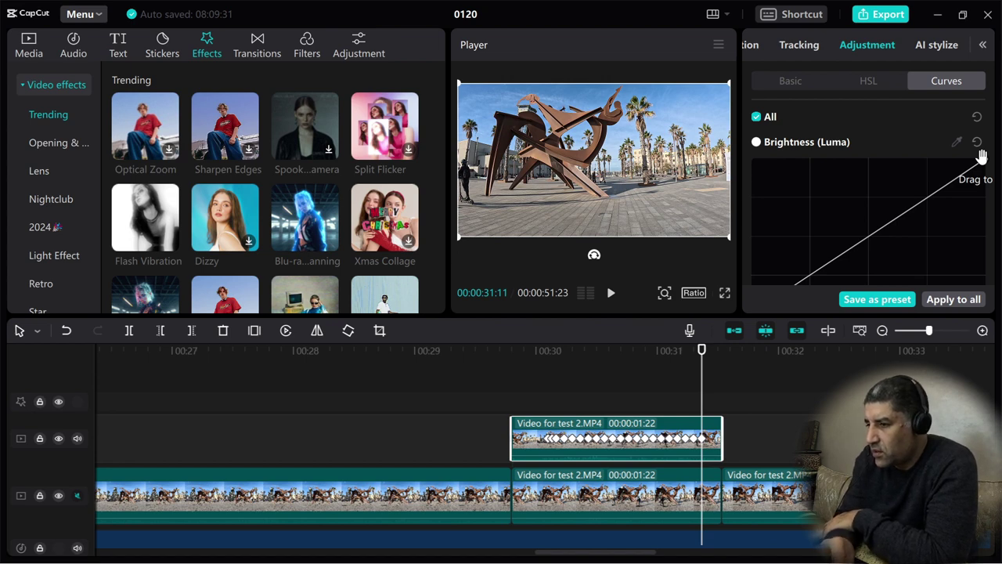
drag(981, 159, 917, 167)
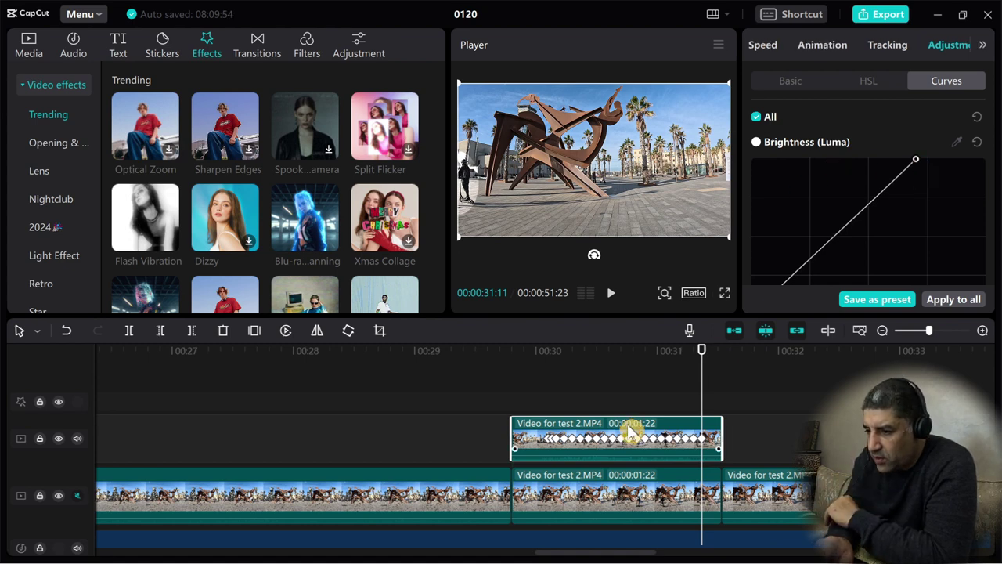
Darken the main-track clip slightly with its luma curve.
click(607, 501)
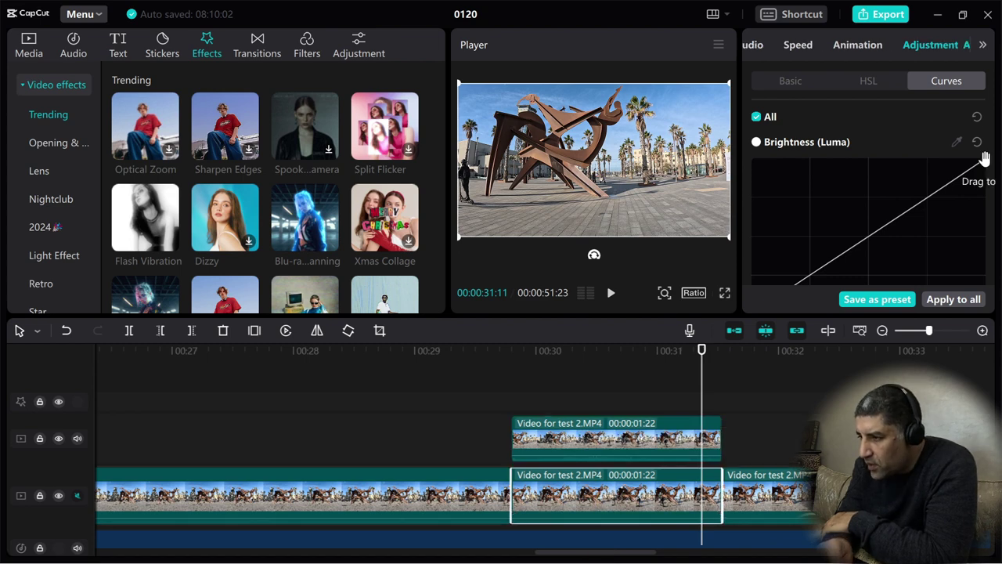
mouse_move(985, 161)
mouse_down()
mouse_move(986, 200)
mouse_move(982, 179)
mouse_up()
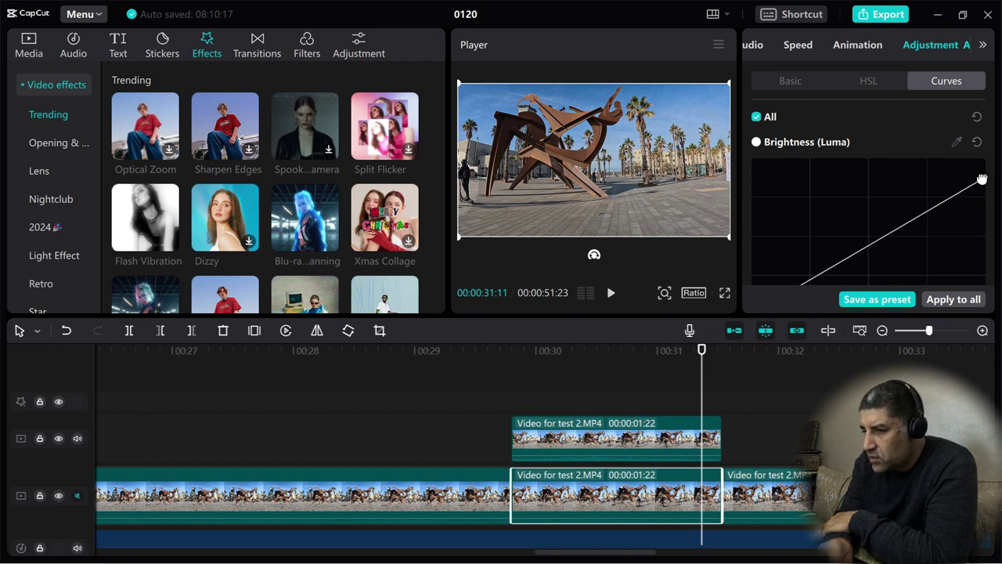
drag(981, 180, 981, 178)
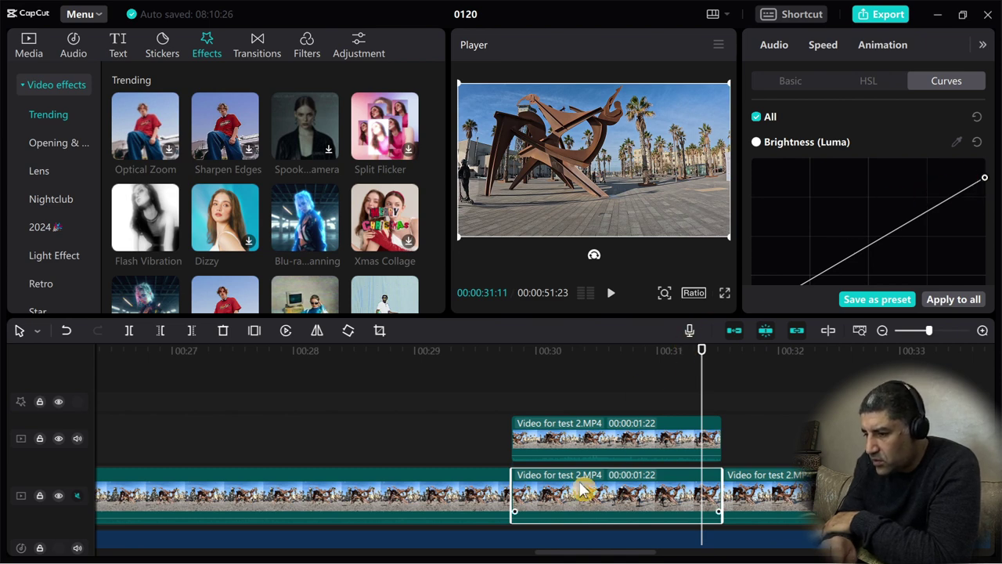
Brighten the masked overlay further with its luma curve and preview the brighter rider.
click(598, 445)
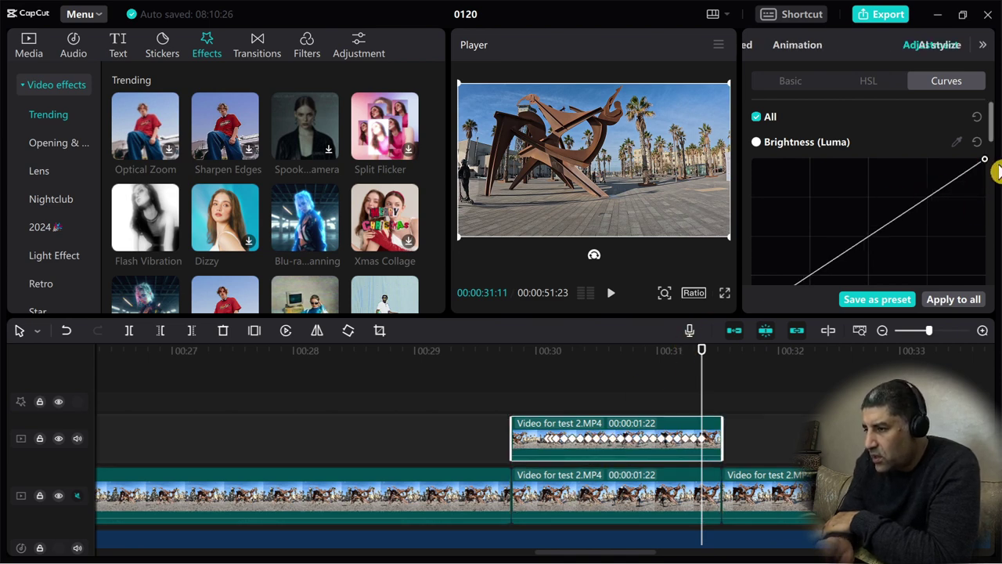
drag(983, 159, 936, 160)
click(512, 352)
drag(512, 353, 682, 347)
Trim the masked overlay clip to end near 00:31:14, leaving it 00:00:01:13 long.
click(553, 438)
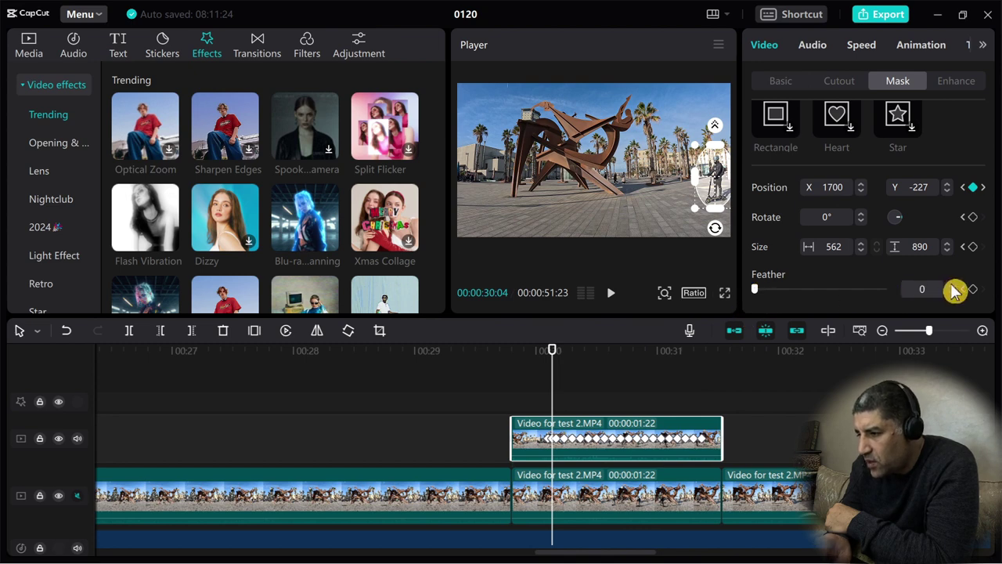
drag(533, 352, 713, 352)
key(ctrl+z)
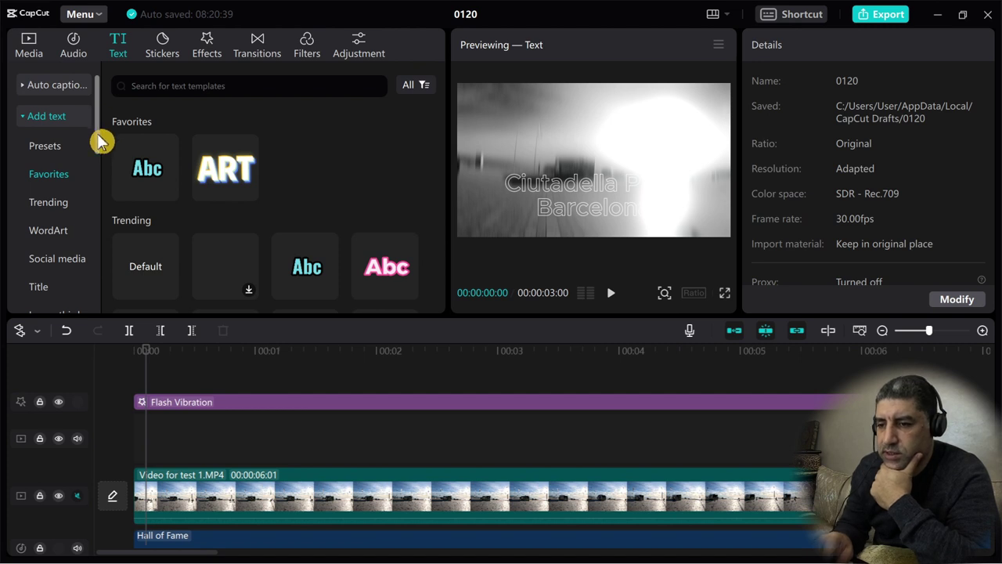
Add an ART title reading BARCELONETA, save its style as a preset, and lengthen its clip.
scroll(100, 141, down, 1)
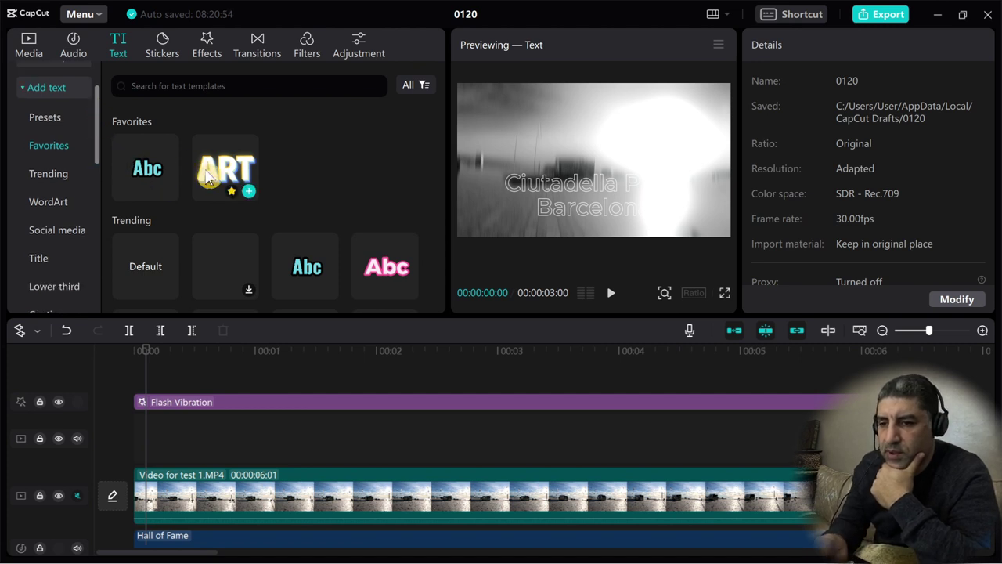
click(251, 194)
double_click(824, 135)
click(825, 135)
text(BARCELONETA)
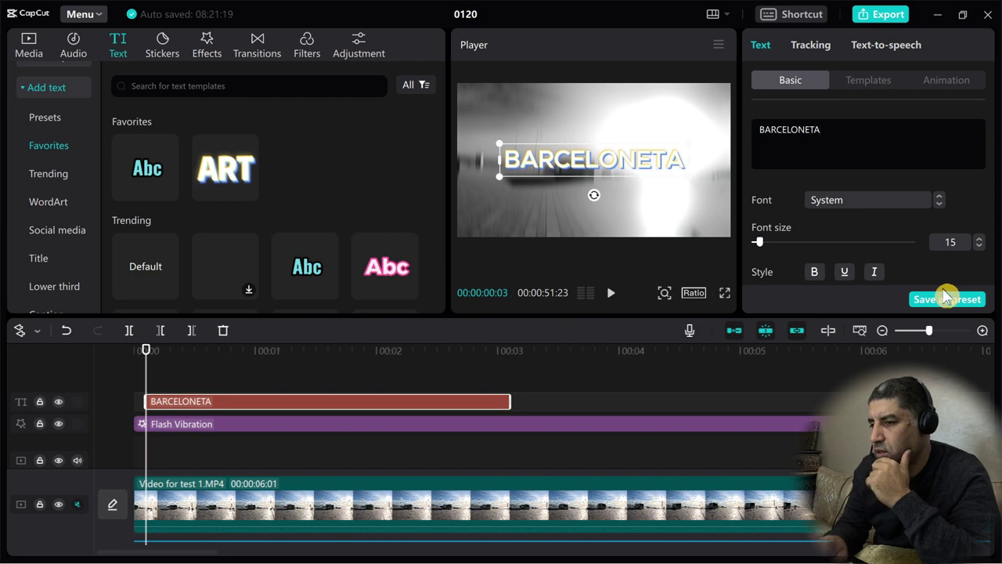
click(936, 302)
click(477, 365)
drag(513, 402, 833, 391)
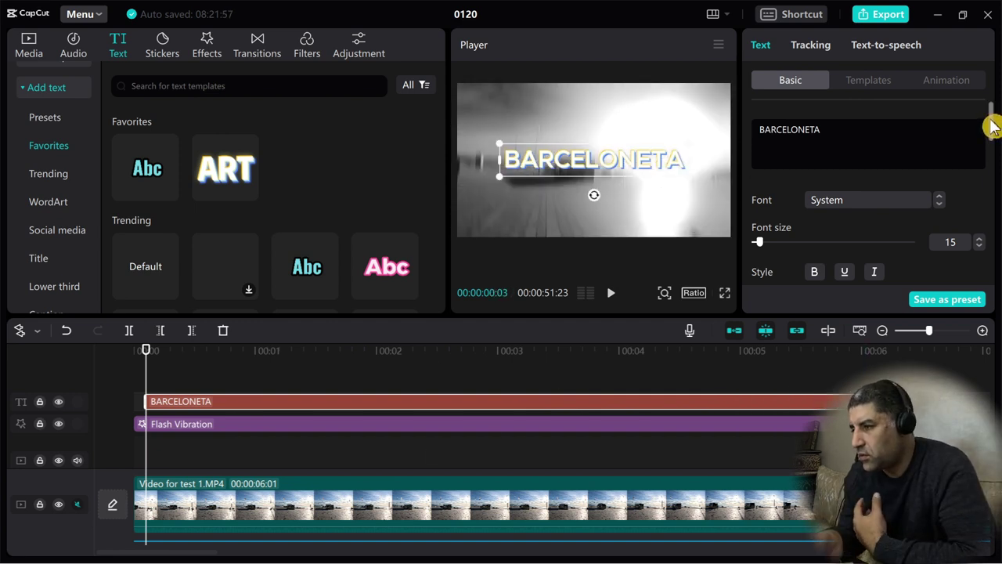
Give the BARCELONETA title an In animation lasting 1.0s.
click(958, 84)
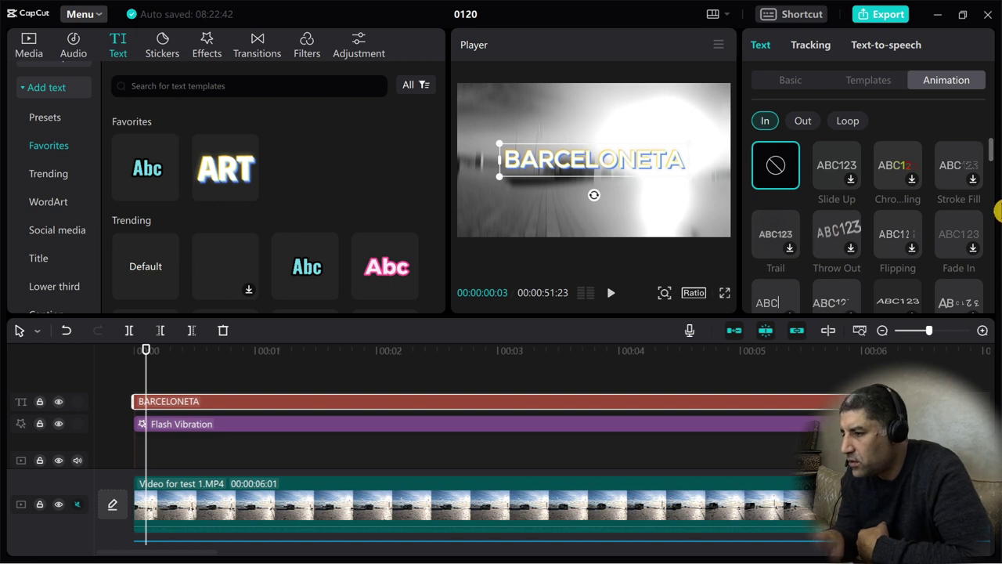
click(890, 163)
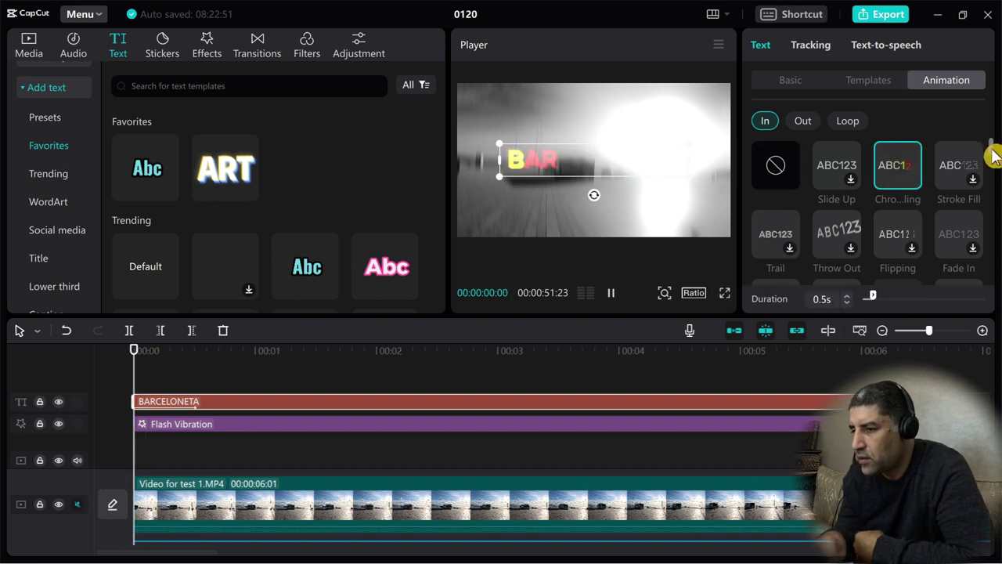
drag(992, 157, 993, 170)
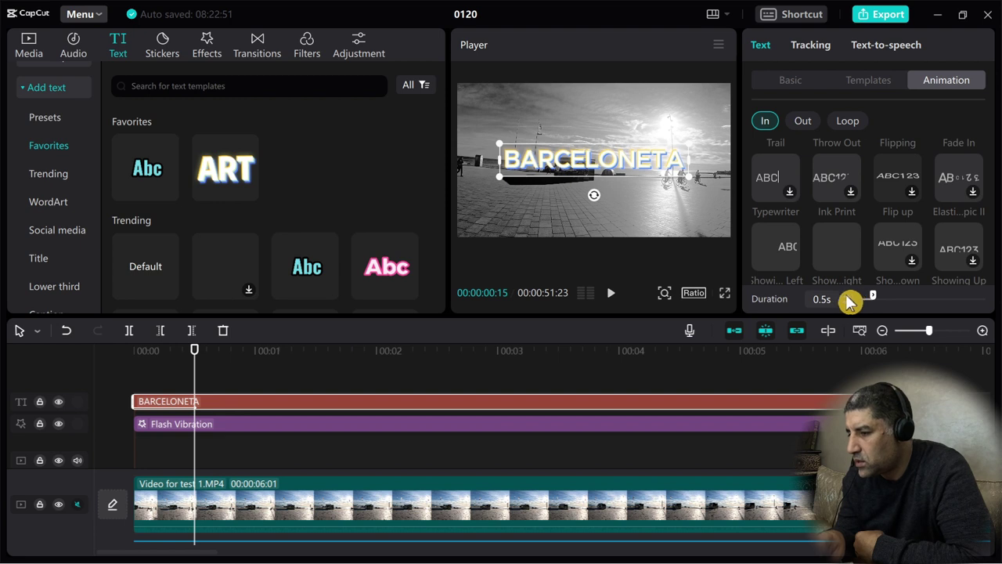
key(Right)
key(Right)
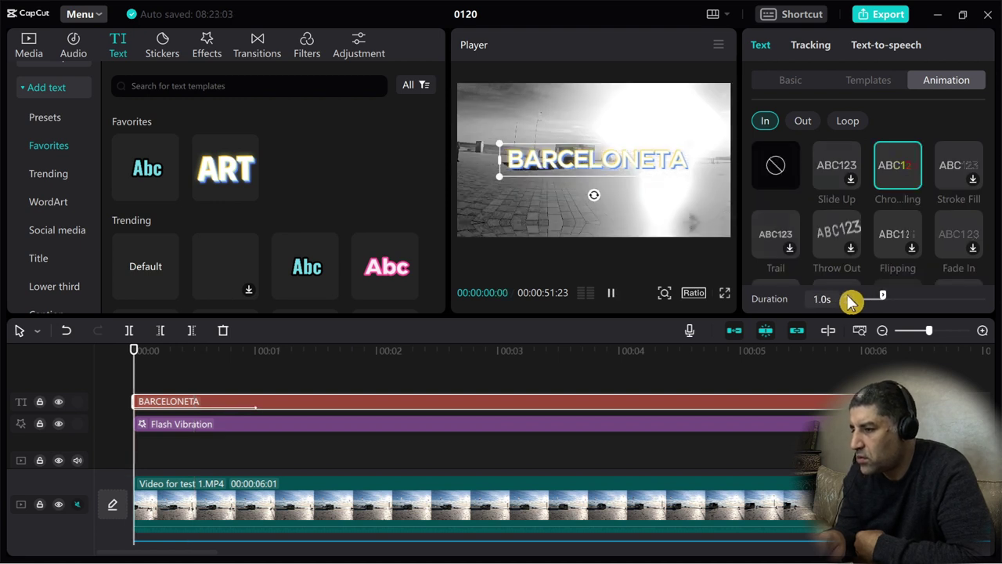
Add a 0.9s Trail Out animation to the title and preview both animations.
click(805, 122)
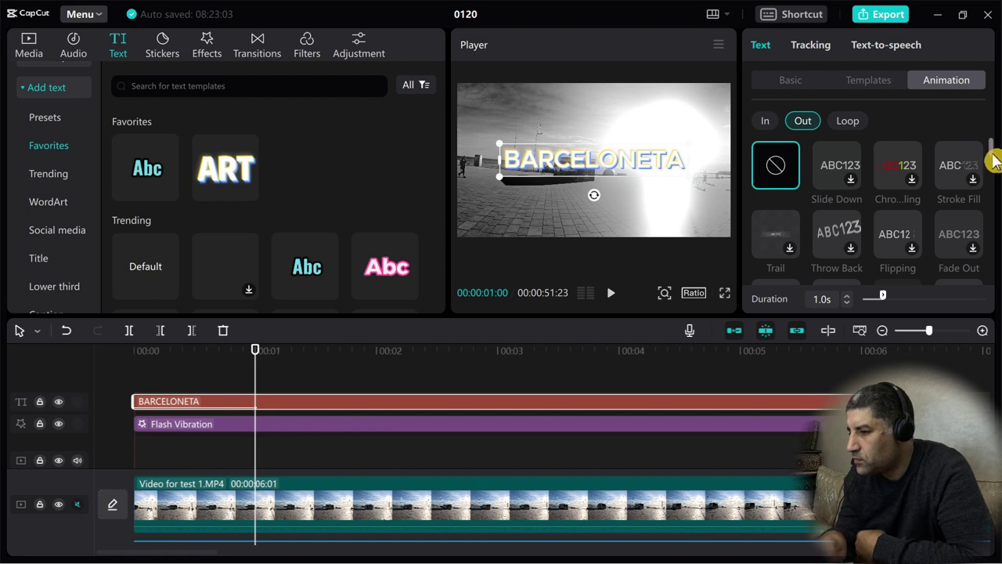
click(777, 231)
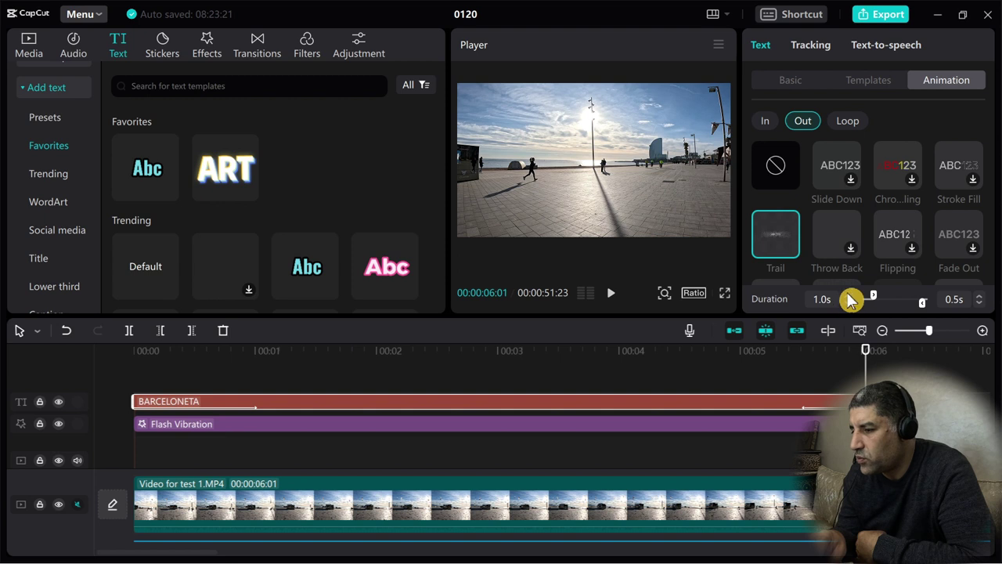
click(979, 296)
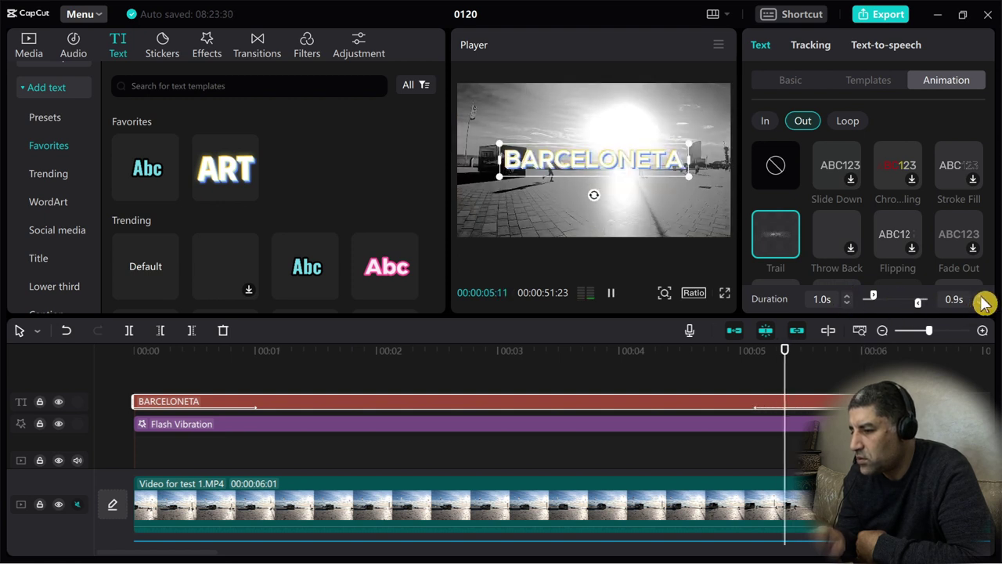
click(979, 296)
click(196, 371)
drag(196, 372, 291, 370)
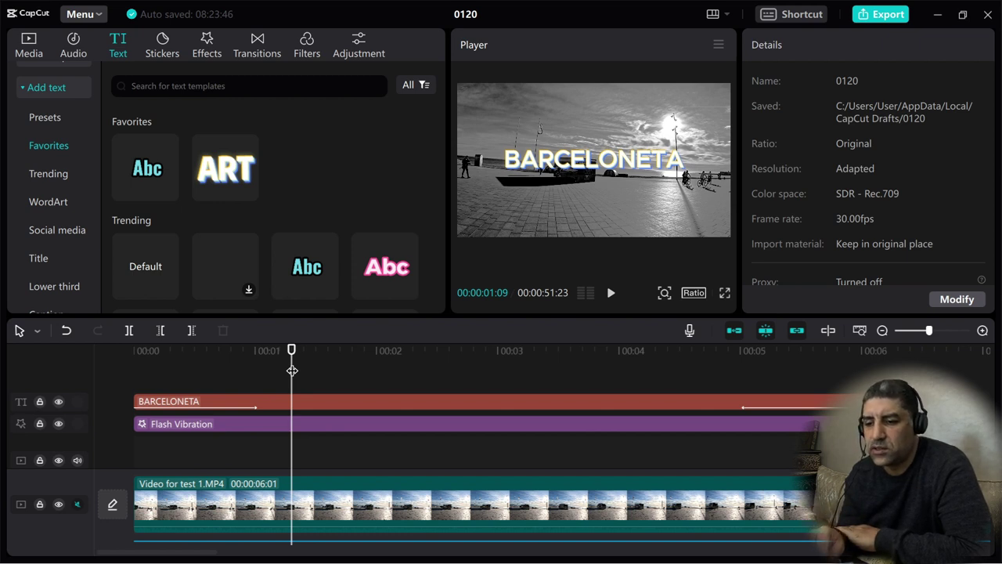
Add the pointing-hand sticker from the Stickers library where the title ends.
click(154, 352)
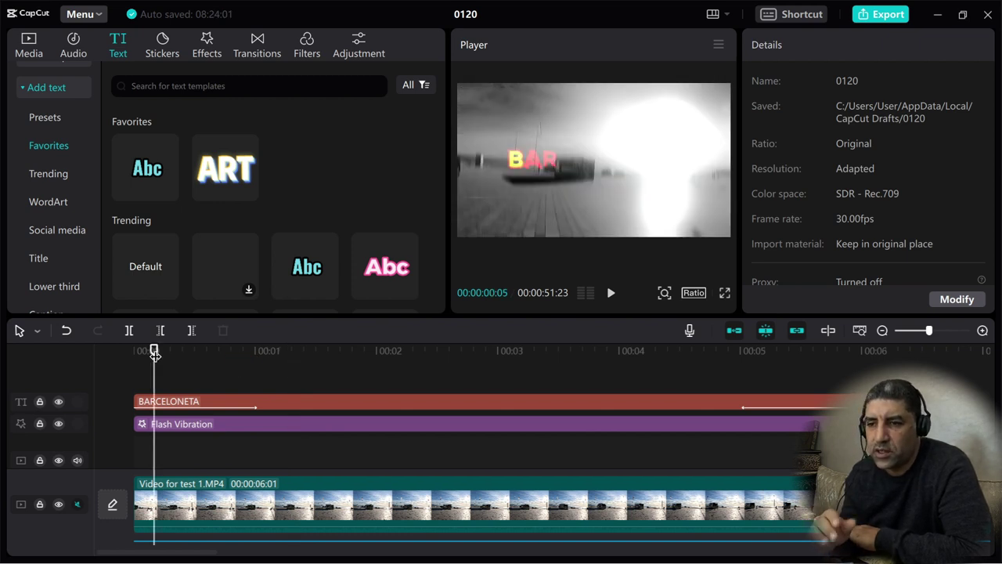
click(163, 54)
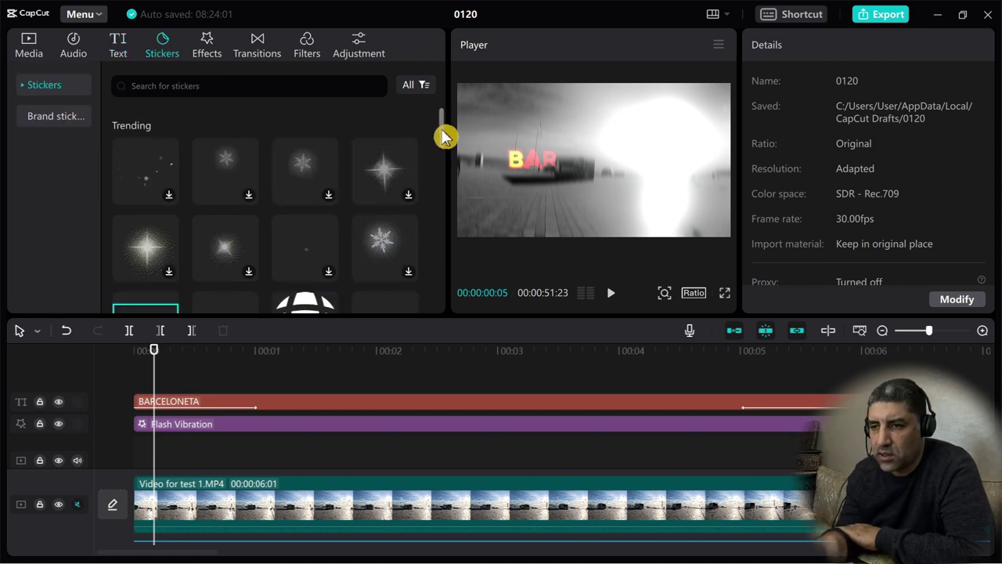
scroll(442, 141, down, 1)
drag(442, 143, 439, 188)
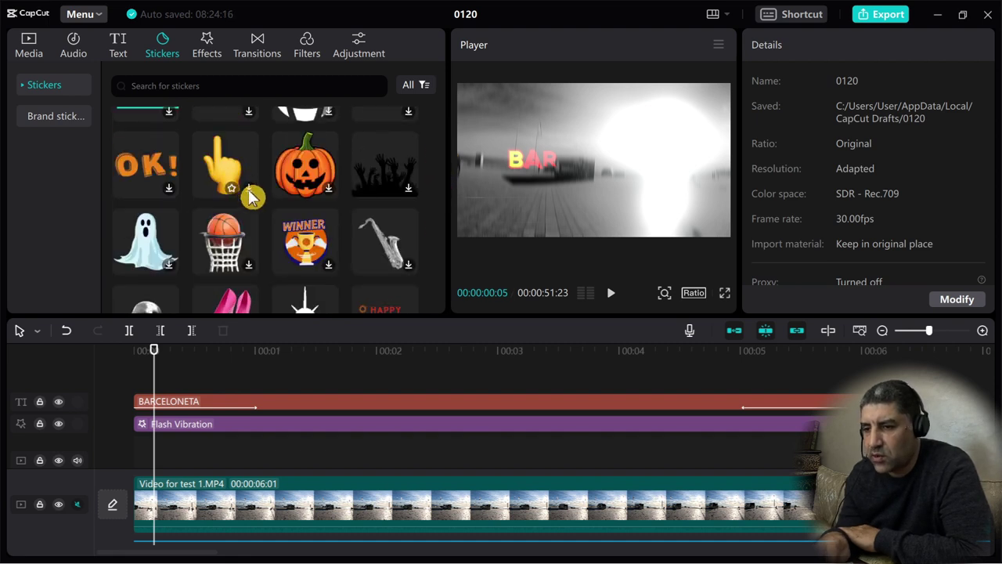
key(End)
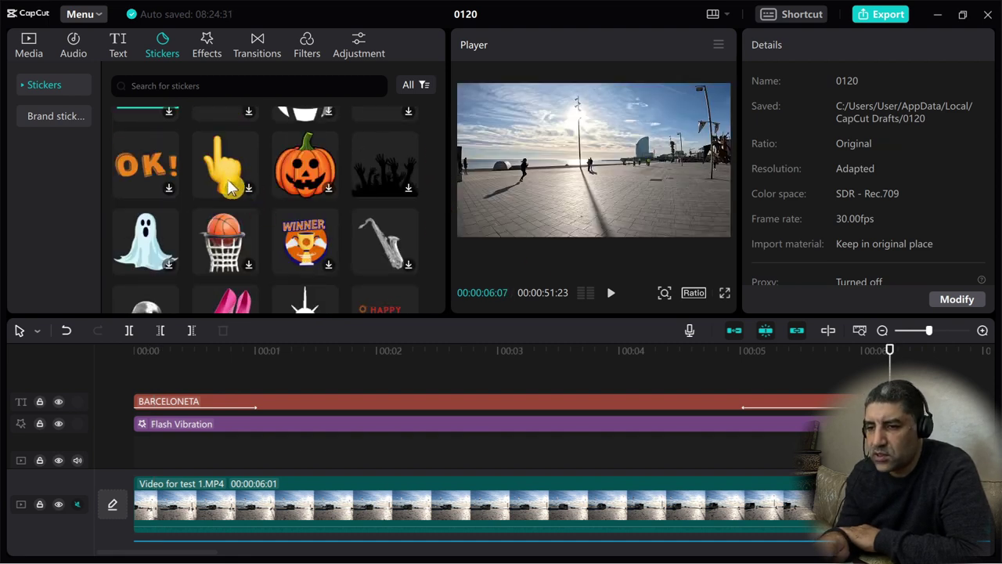
click(249, 190)
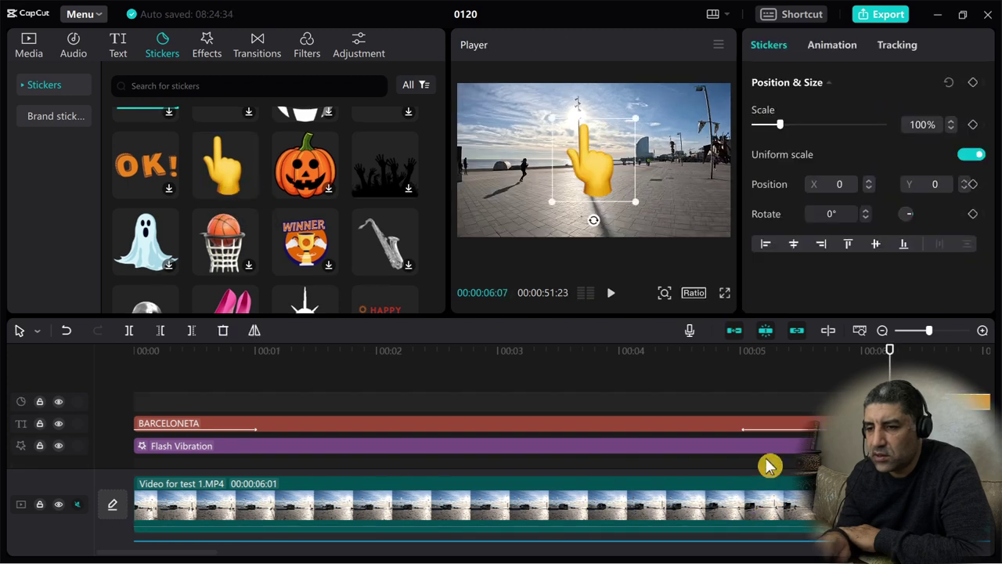
Scale the hand sticker to 66% and rotate it 100° so it points sideways.
drag(210, 555, 303, 556)
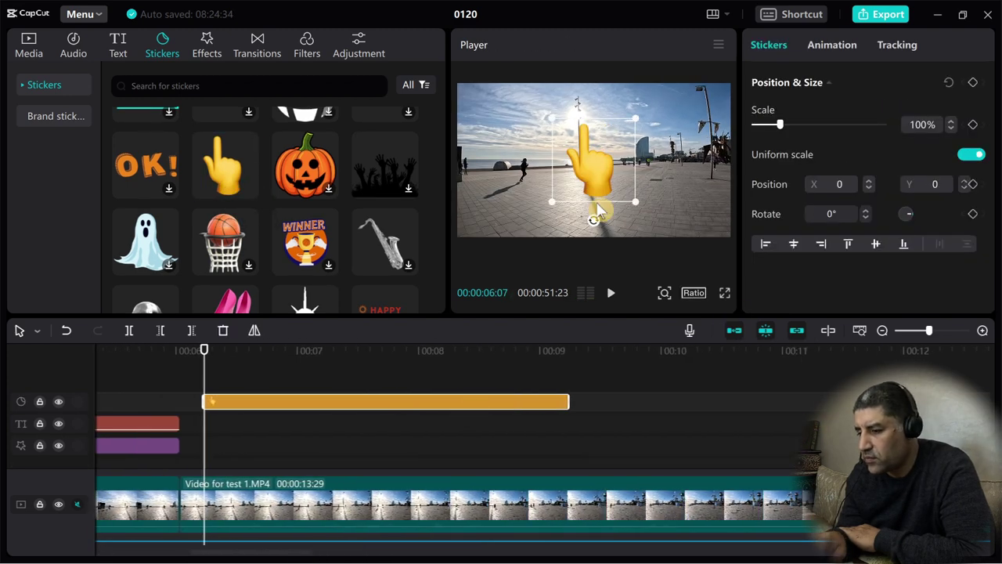
drag(594, 220, 527, 138)
mouse_move(557, 173)
mouse_down()
mouse_move(571, 174)
mouse_move(550, 157)
mouse_up()
Play back from just before the sticker to check it, then deselect the sticker clip.
click(168, 350)
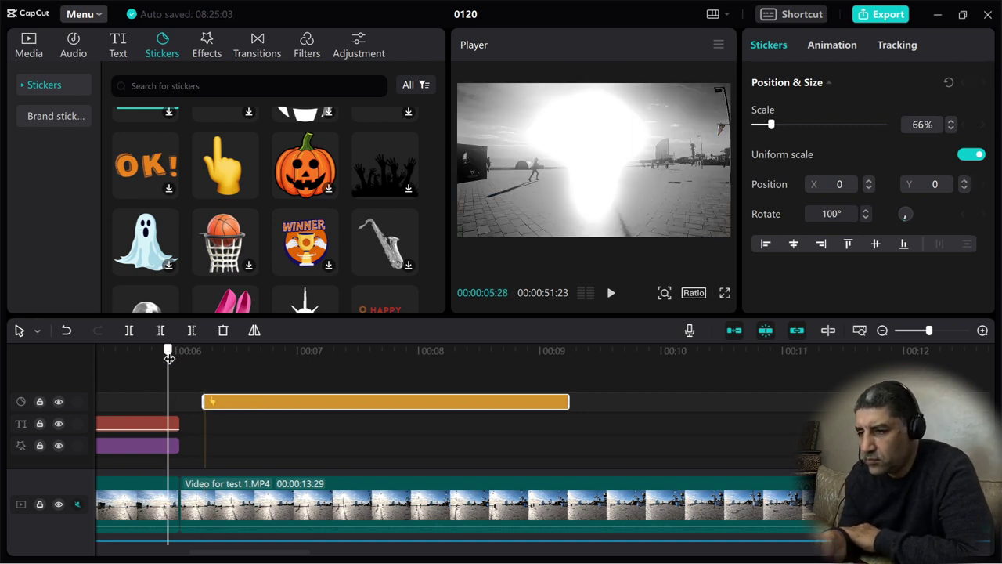
click(180, 351)
click(610, 293)
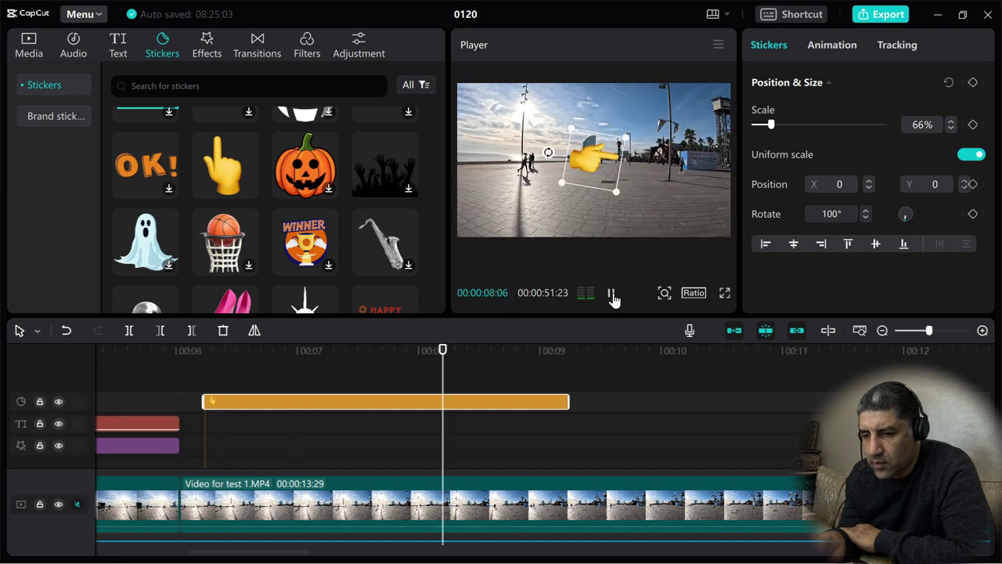
click(152, 362)
click(172, 364)
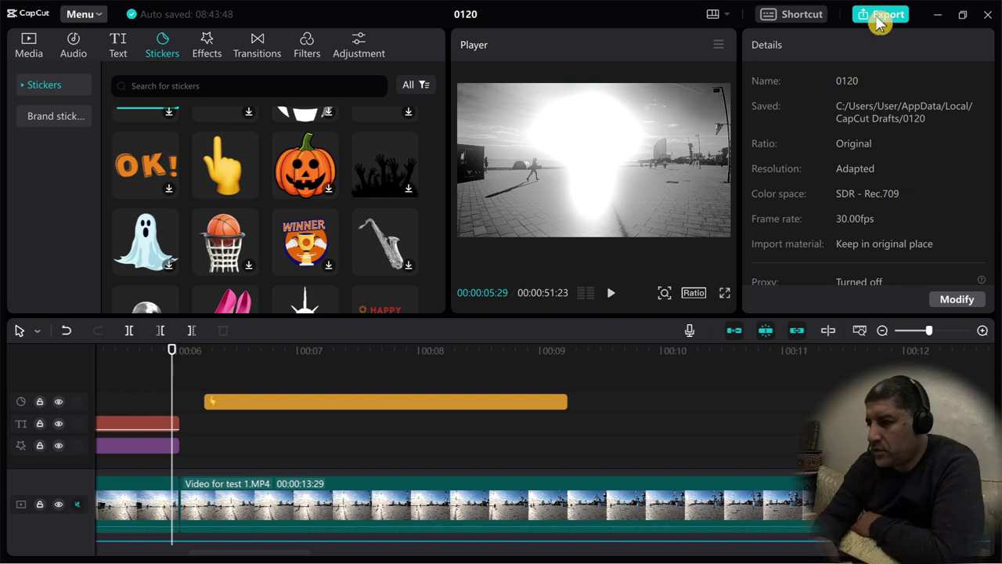
Export the video titled 'Video making test' as a 1080P H.264 mp4.
click(880, 22)
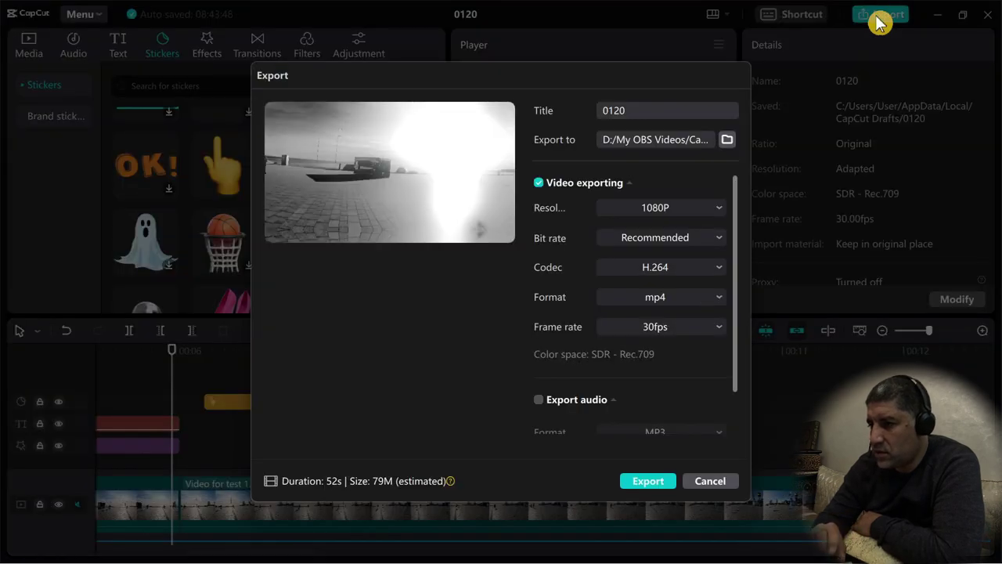
double_click(633, 110)
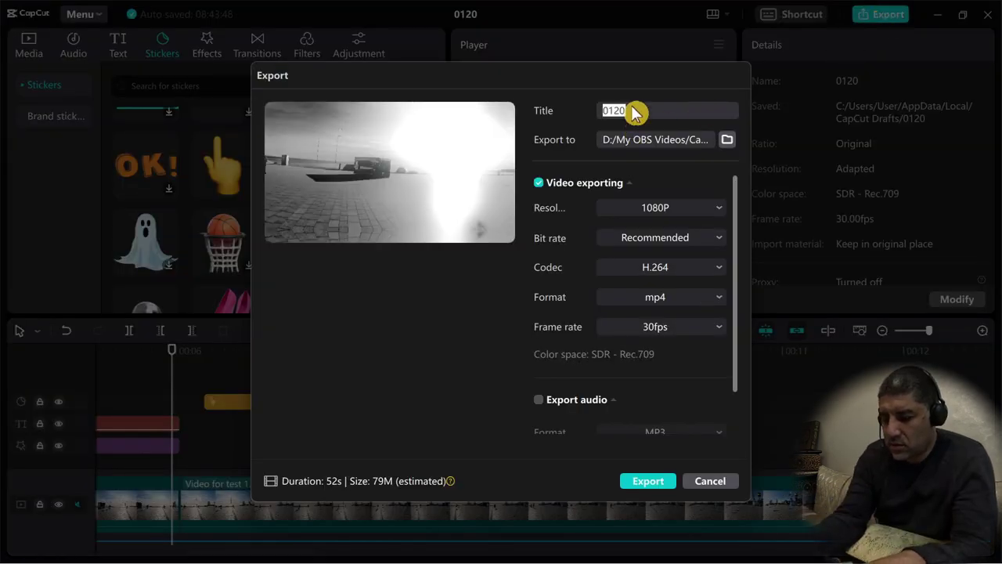
text(Video making test)
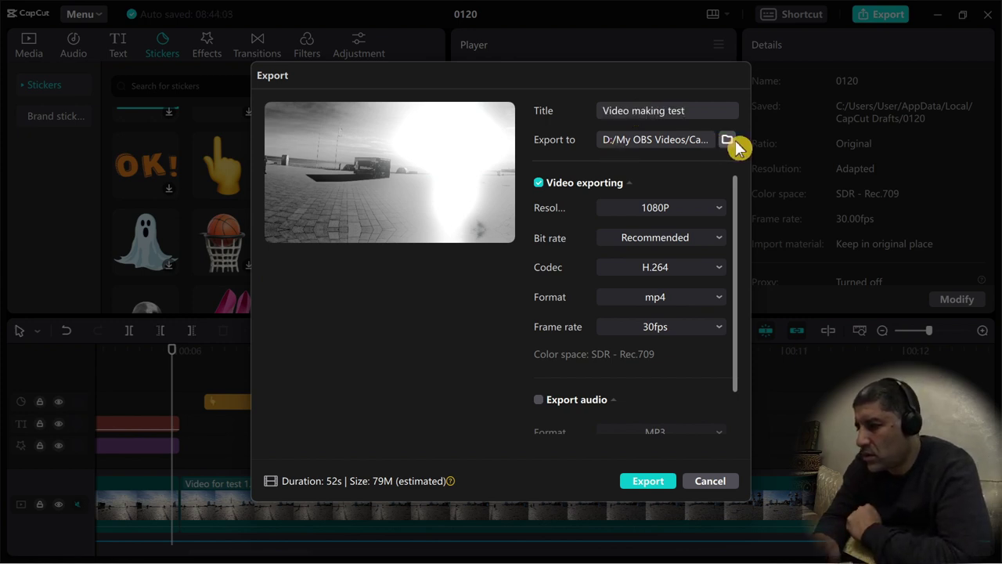
scroll(739, 227, down, 1)
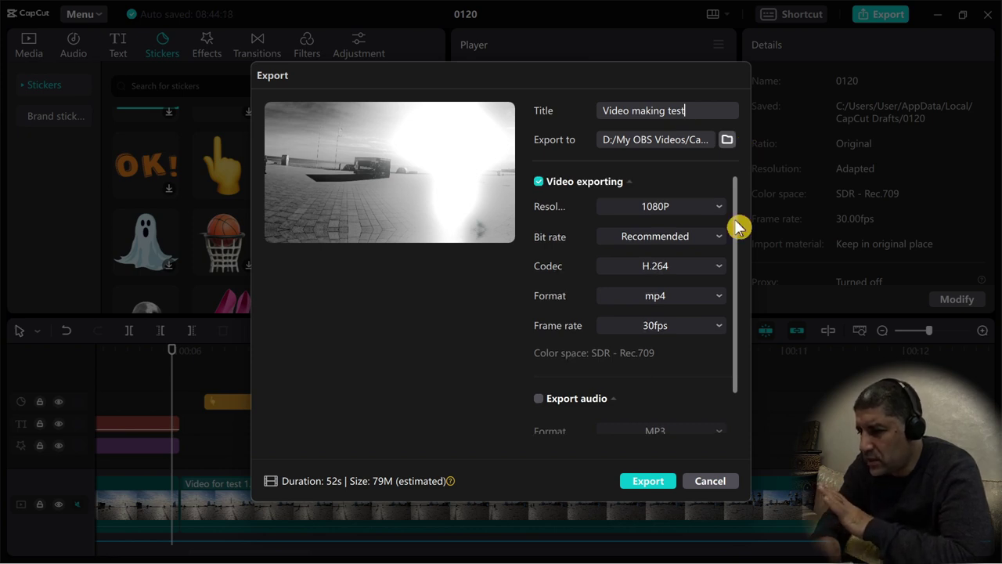
scroll(736, 163, up, 1)
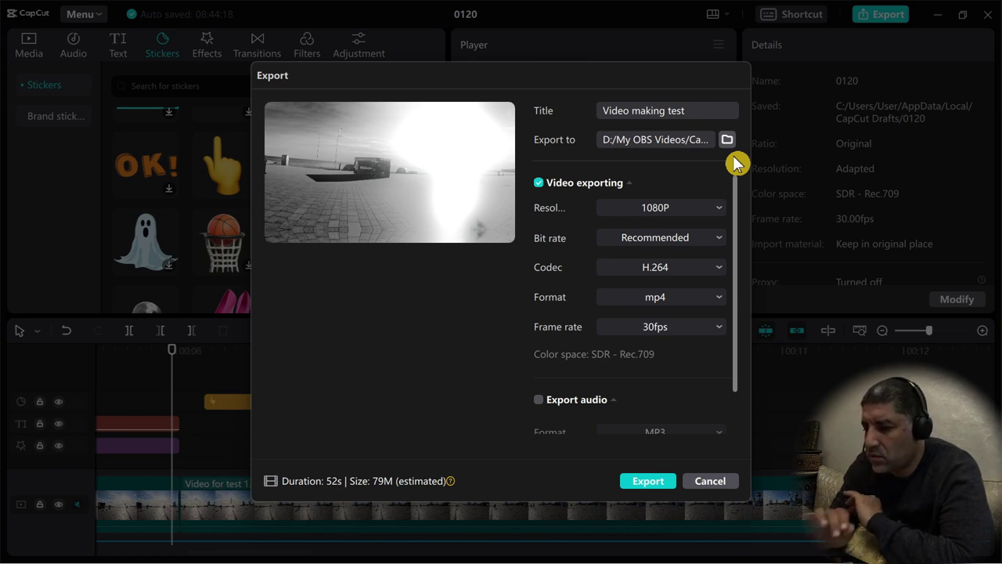
click(651, 481)
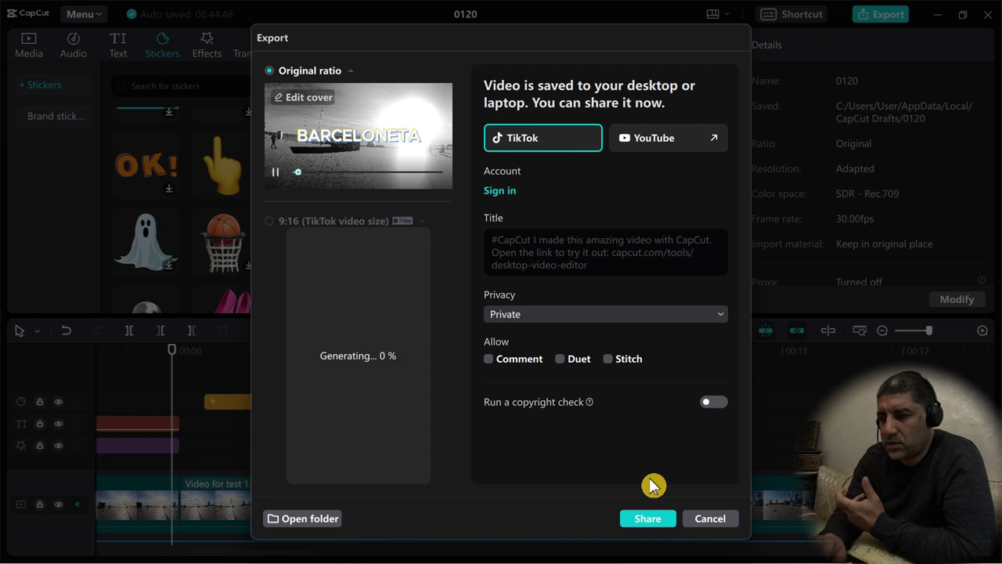
Show the exported 'Video making test' file in its folder in File Explorer.
click(302, 518)
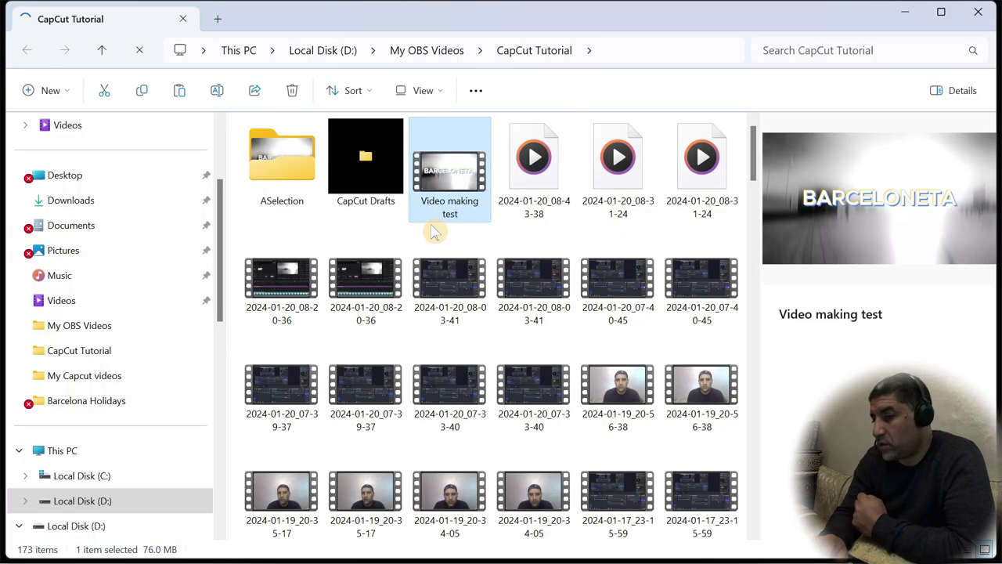